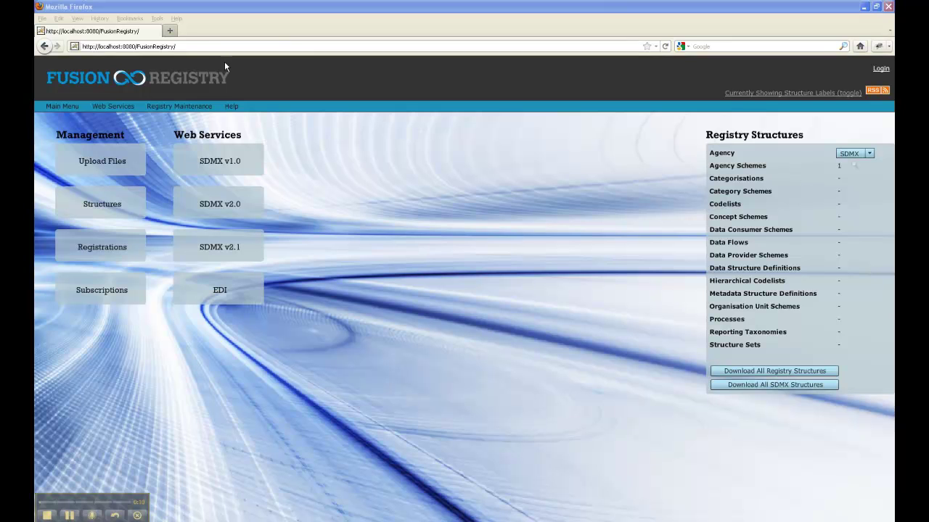
# Switch the browser to full screen and check which agencies the Registry Structures summary offers
pyautogui.click(209, 46)
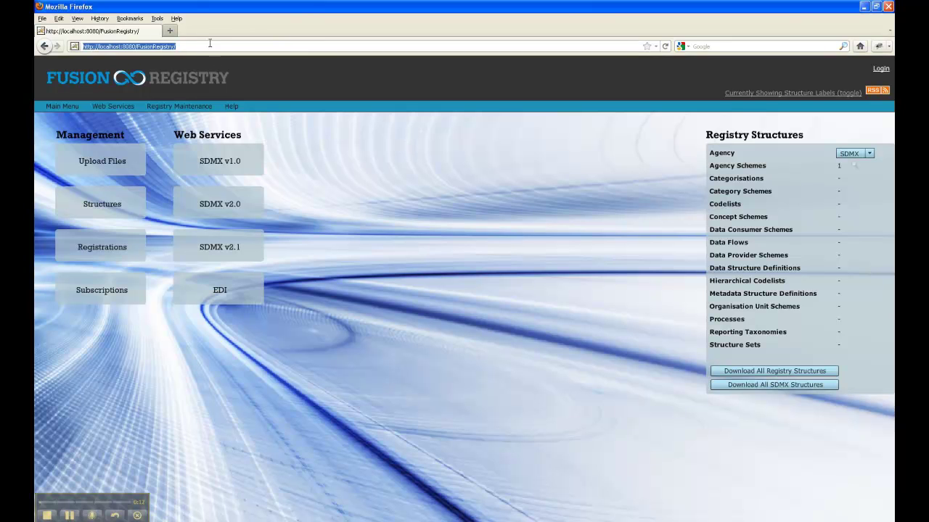
pyautogui.click(209, 46)
pyautogui.press('F11')
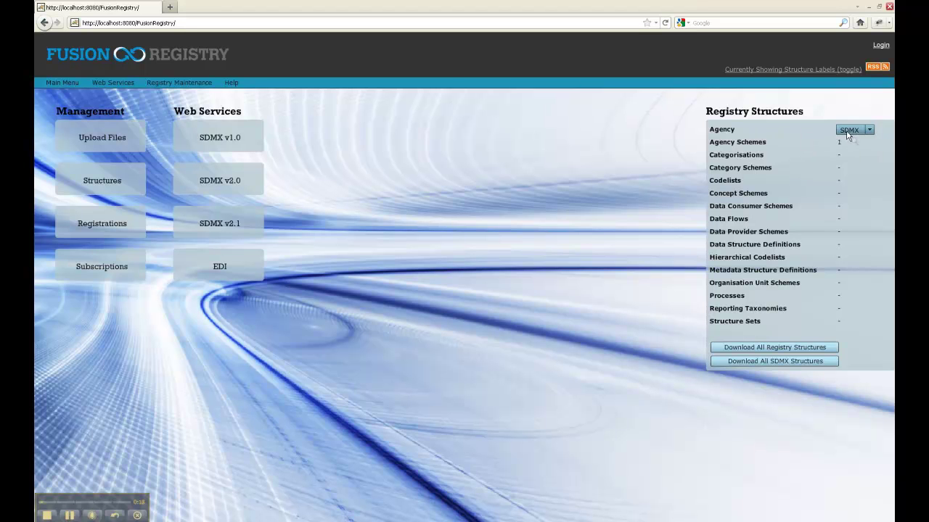
pyautogui.click(847, 132)
pyautogui.click(781, 135)
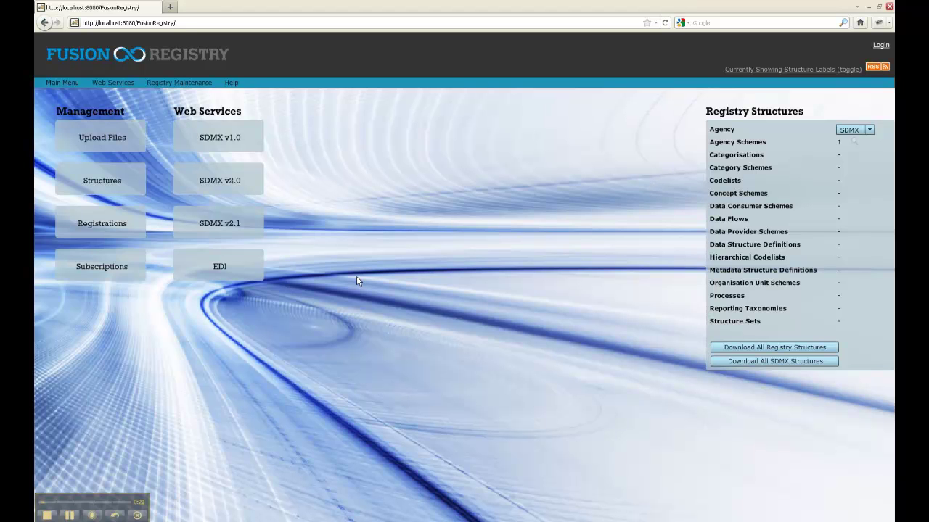
# Open the structures management page and view the Categorisations, Category Schemes and Codelists in turn
pyautogui.click(117, 178)
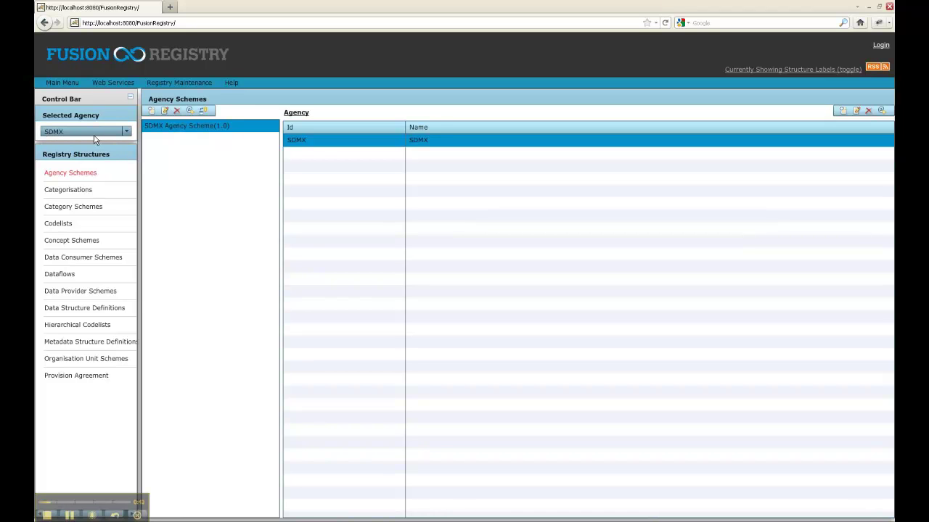
pyautogui.click(68, 190)
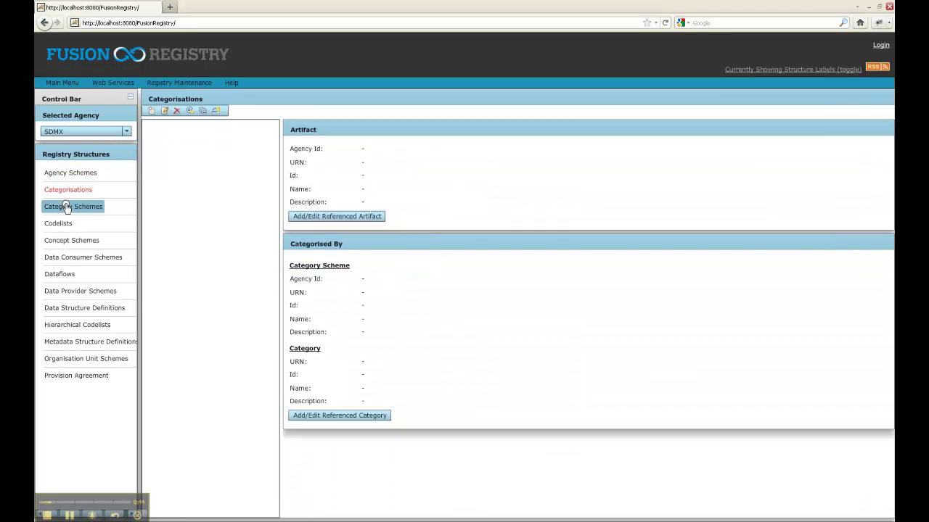
pyautogui.click(66, 206)
pyautogui.click(58, 223)
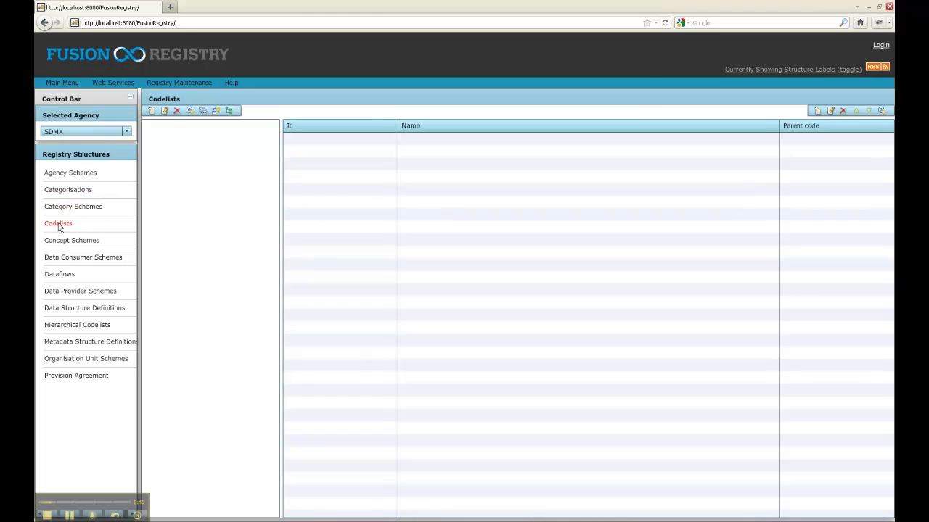
# Add a new agency with Id ECB and name ECB to the SDMX Agency Scheme
pyautogui.click(62, 173)
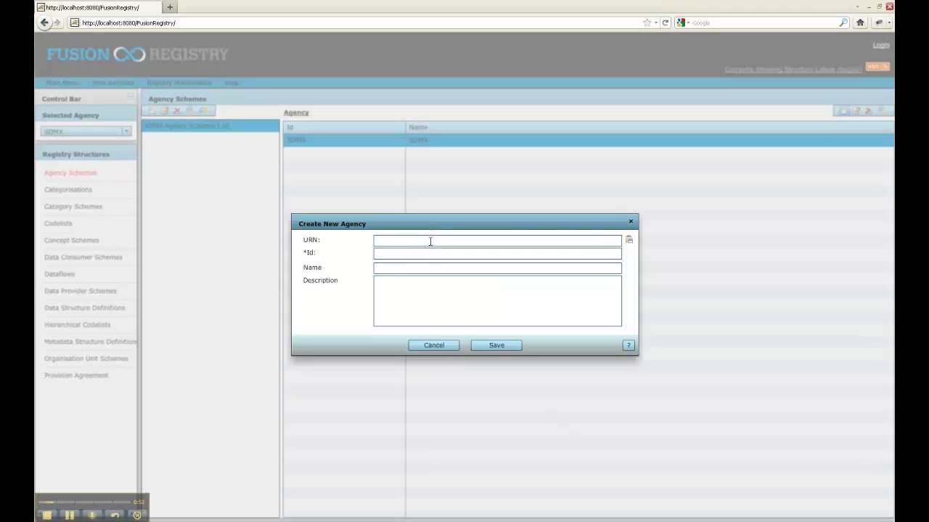
pyautogui.click(422, 253)
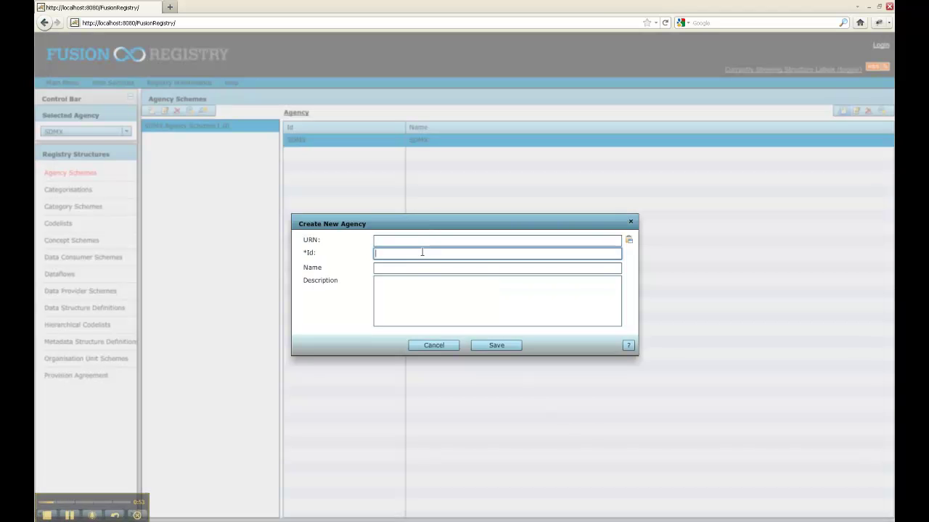
pyautogui.write('ECB')
pyautogui.press('Tab')
pyautogui.write('EC')
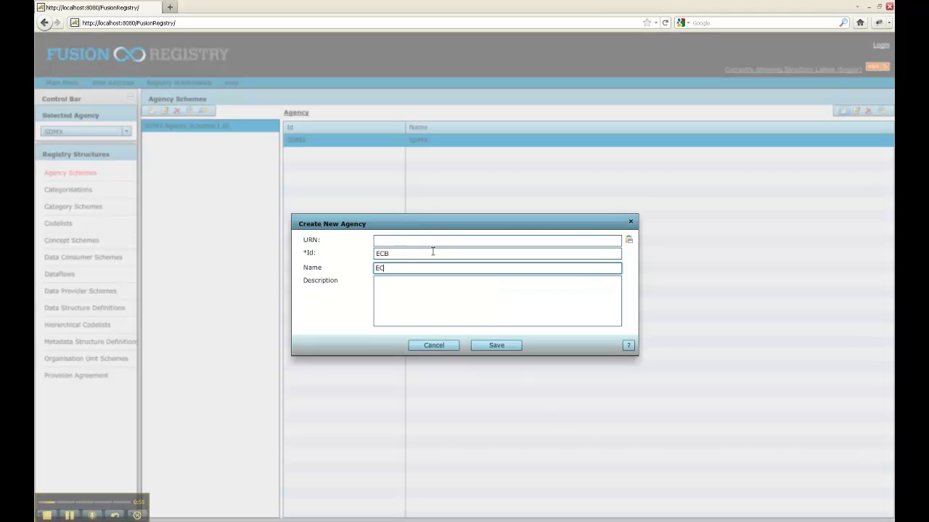
pyautogui.write('B')
pyautogui.click(496, 346)
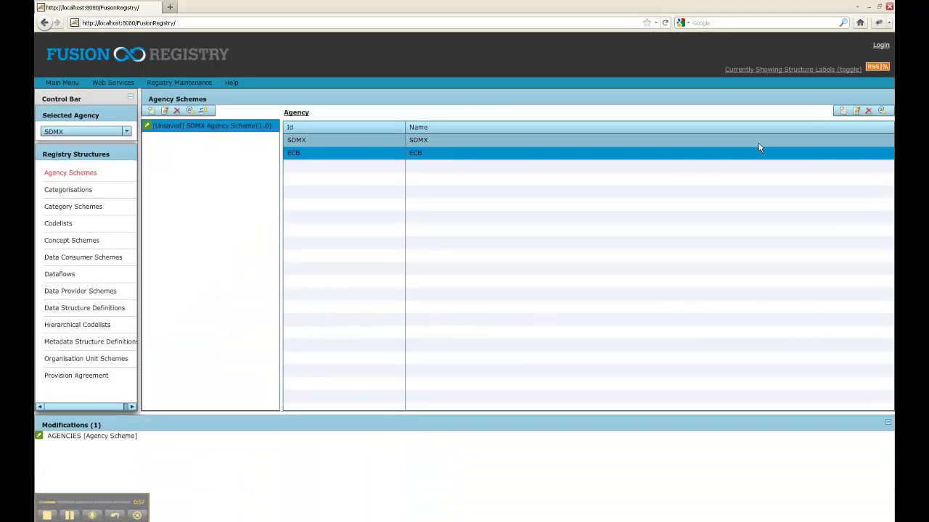
# Add another agency with Id ISO and name ISO to the SDMX Agency Scheme
pyautogui.click(843, 110)
pyautogui.click(410, 254)
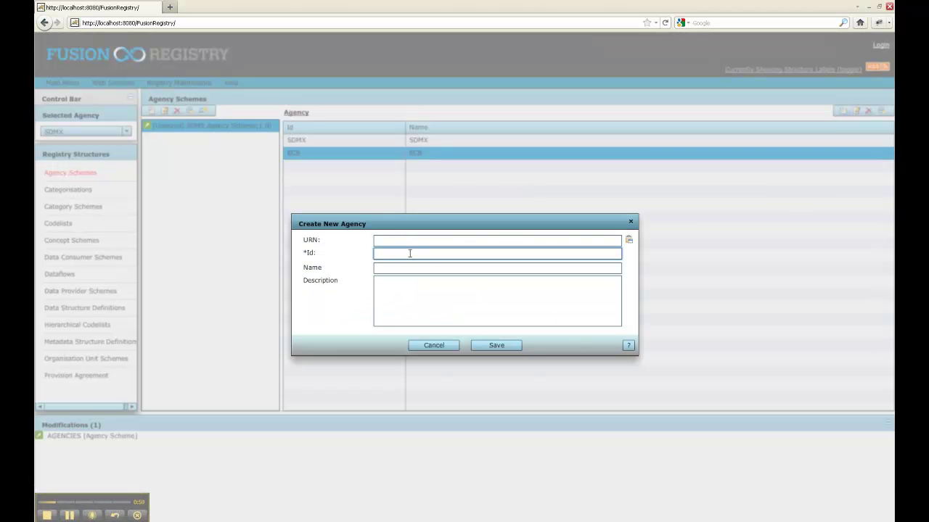
pyautogui.write('ISO')
pyautogui.press('Tab')
pyautogui.write('ISO')
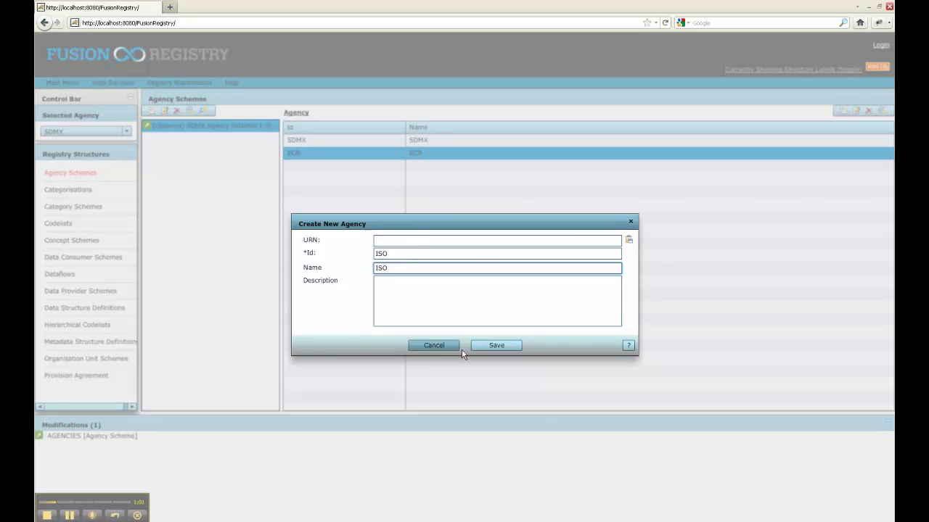
pyautogui.click(496, 345)
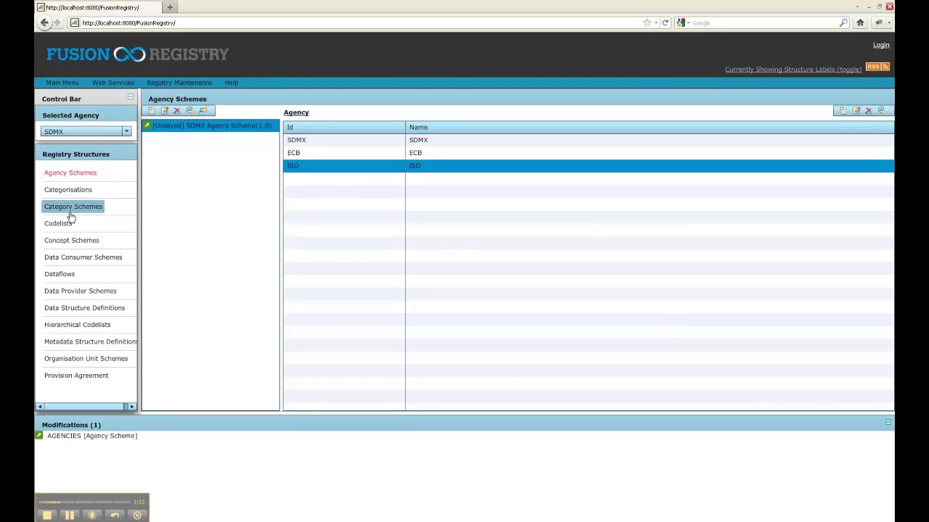
# Collapse and reopen the list of pending modifications, and save the modified agency scheme to the registry
pyautogui.click(888, 426)
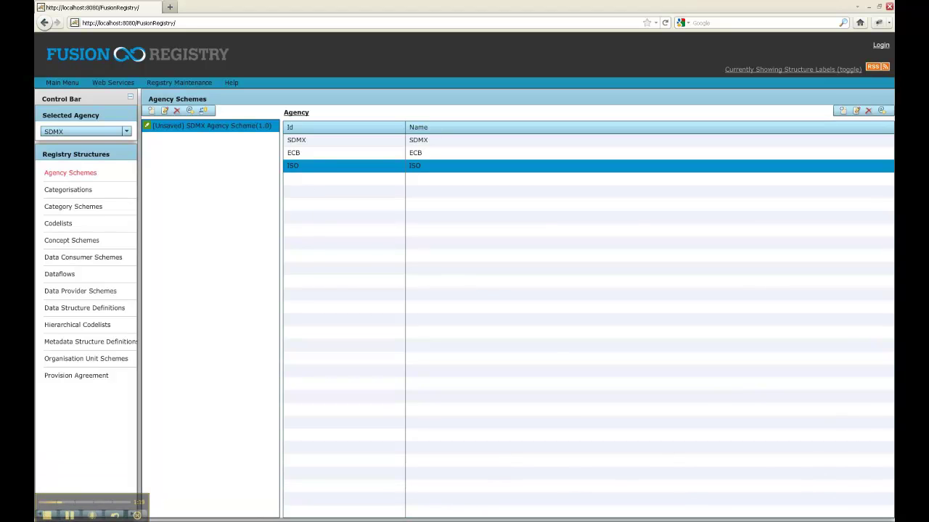
pyautogui.click(888, 520)
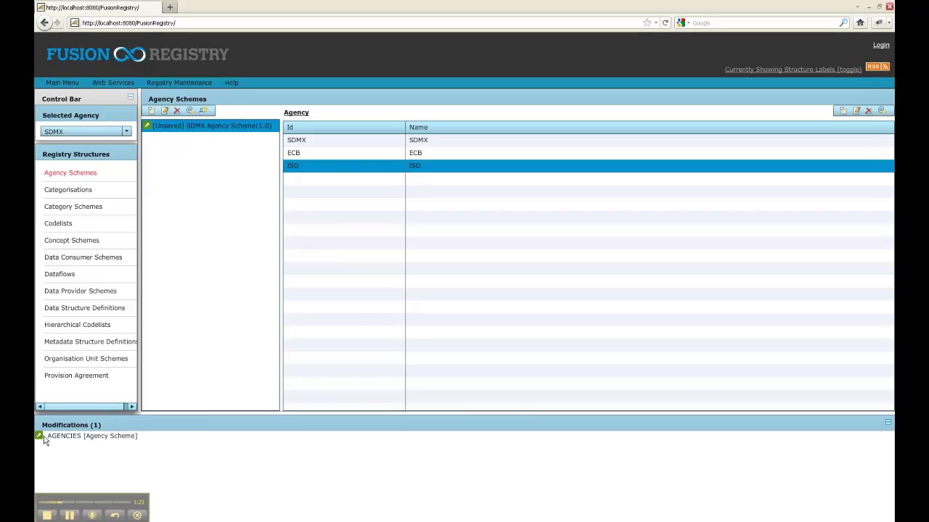
pyautogui.click(39, 438)
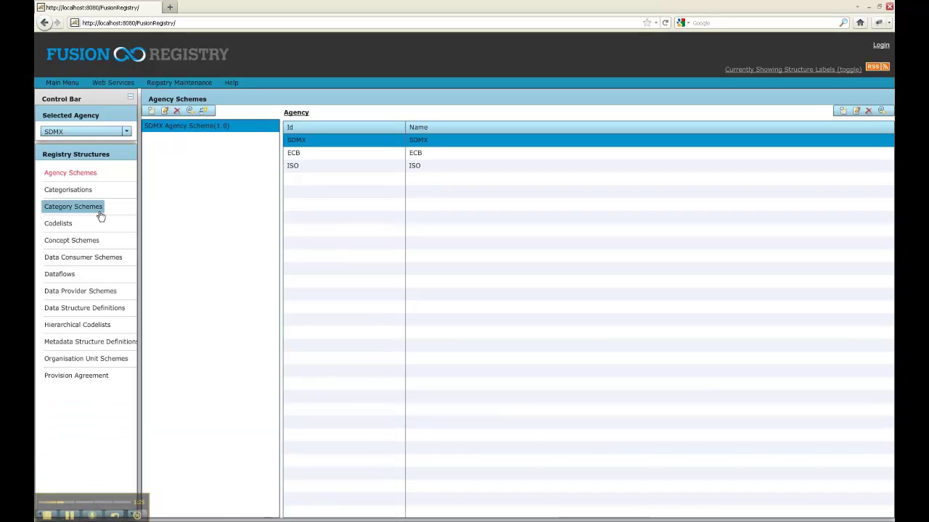
# Select ECB as the agency and view its Codelists and Concept Schemes
pyautogui.click(89, 131)
pyautogui.click(71, 149)
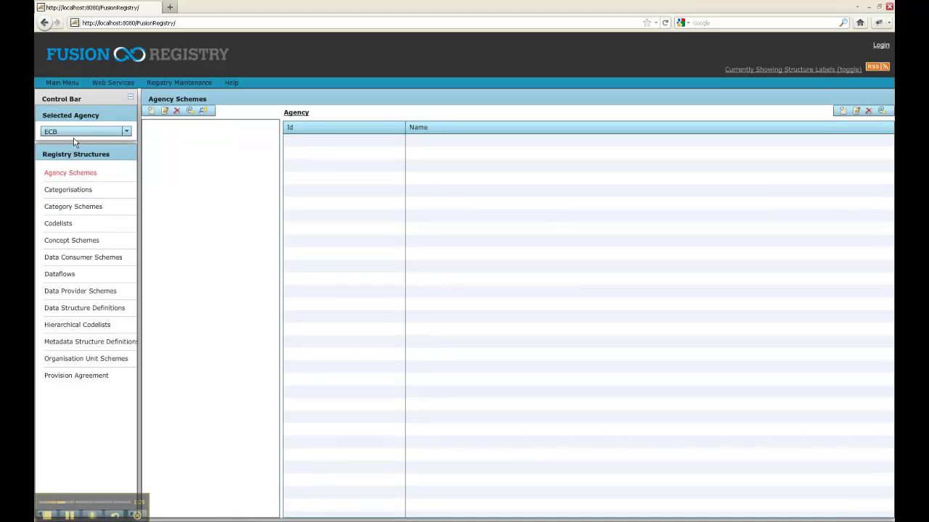
pyautogui.click(73, 134)
pyautogui.click(71, 148)
pyautogui.click(80, 131)
pyautogui.click(71, 149)
pyautogui.click(62, 224)
pyautogui.click(72, 241)
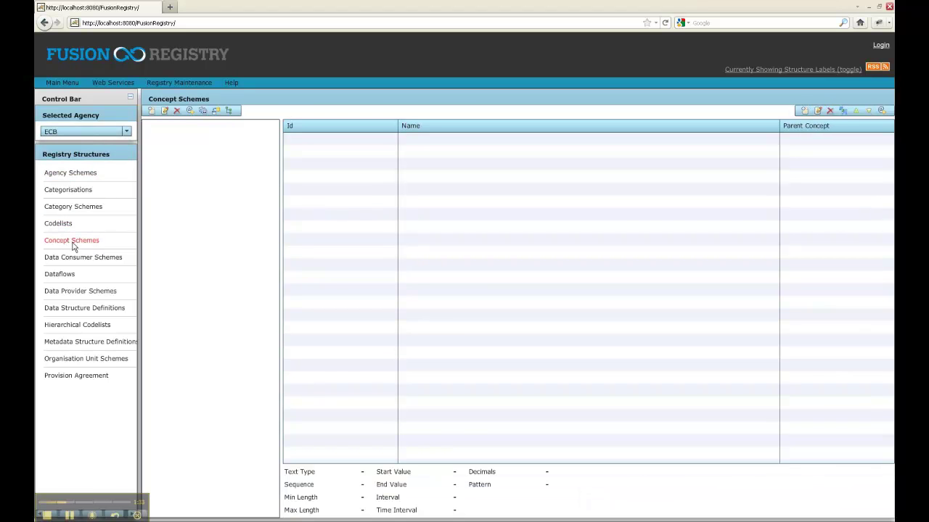
# Collapse and restore the control bar, and return to the registry home page
pyautogui.click(131, 100)
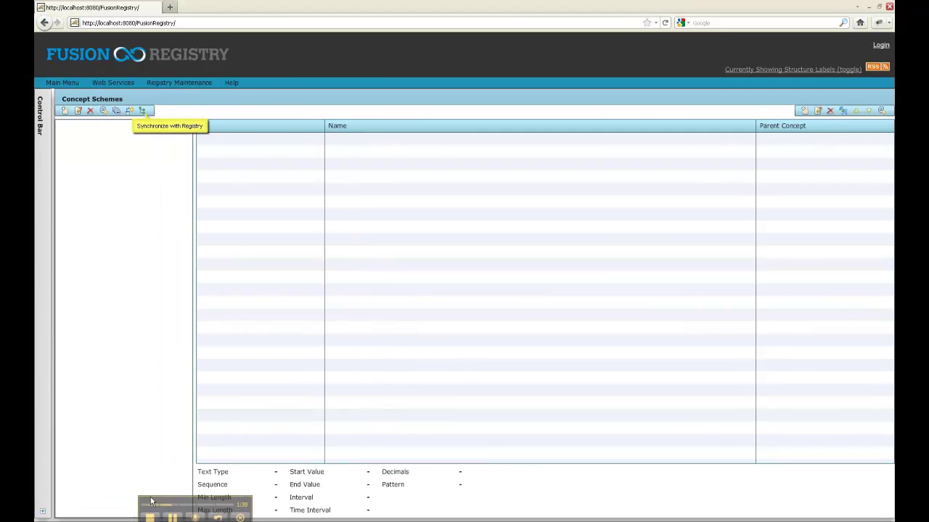
pyautogui.click(44, 327)
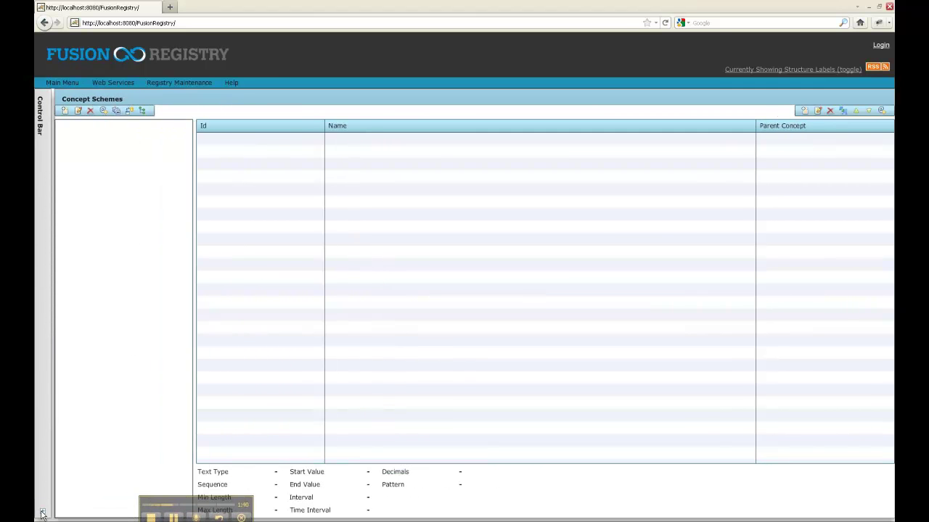
pyautogui.click(66, 84)
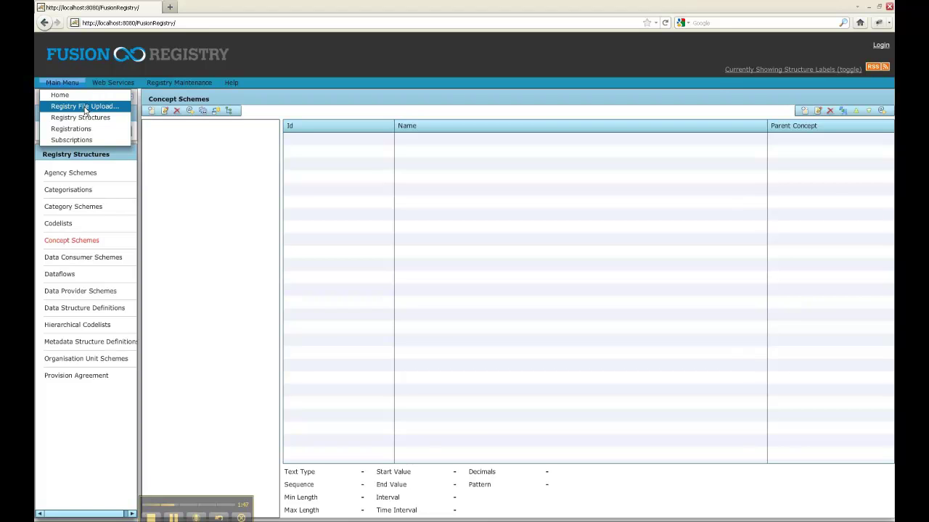
pyautogui.click(90, 98)
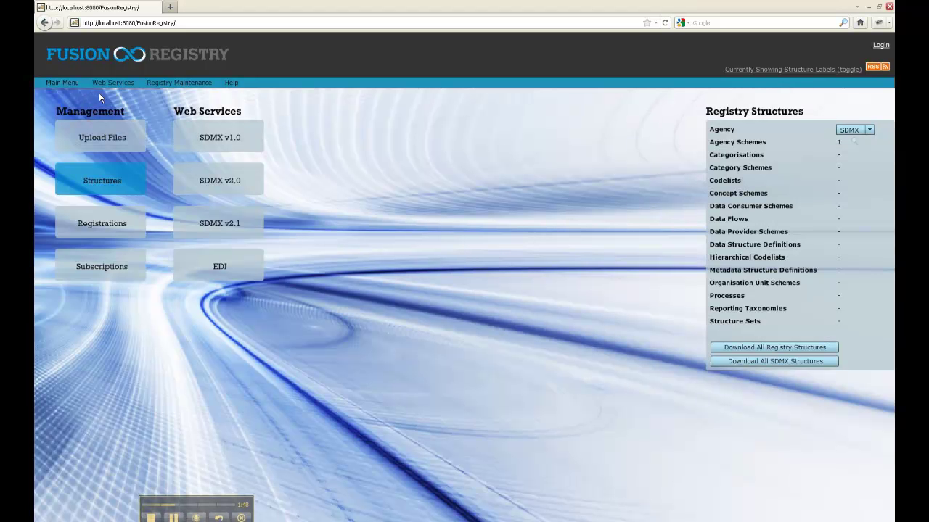
# Upload the structure file ecb_exr_ng_full.xml from the DEMO folder and commit its contents to the registry
pyautogui.click(102, 134)
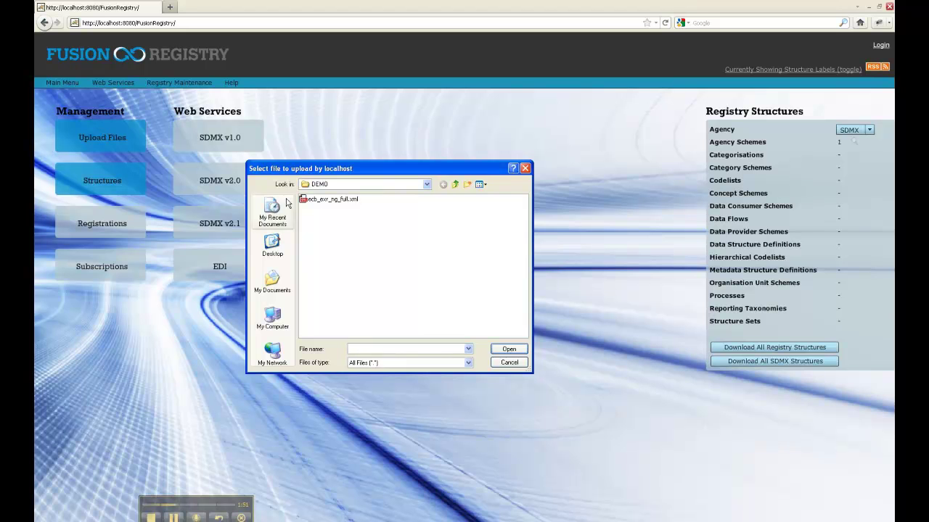
pyautogui.click(328, 200)
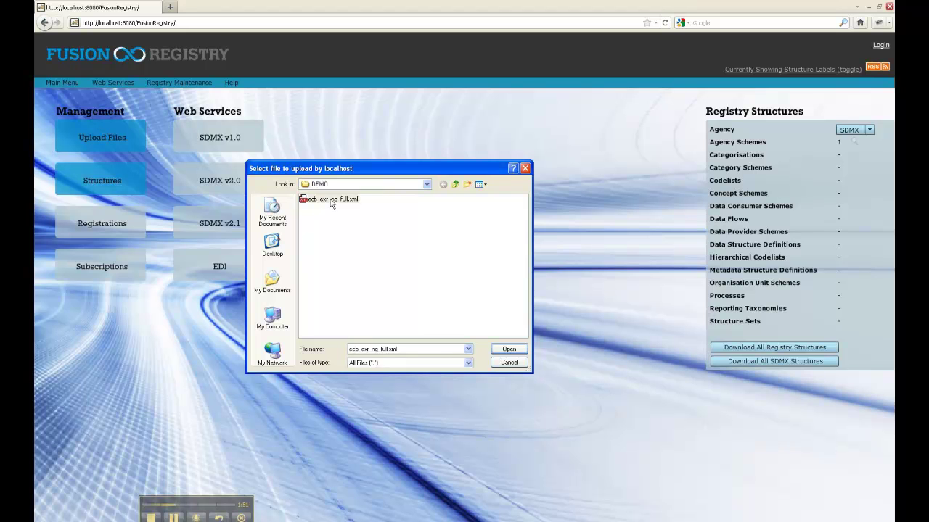
pyautogui.click(510, 349)
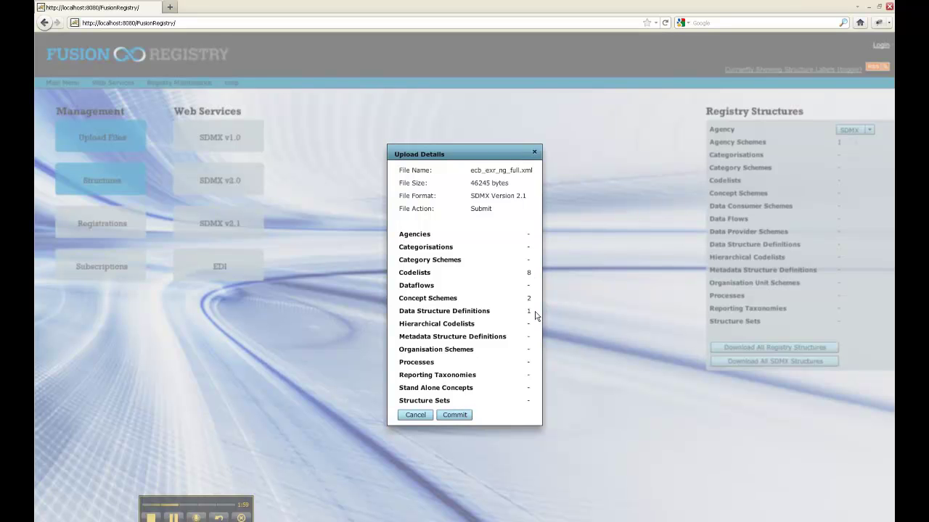
pyautogui.click(461, 416)
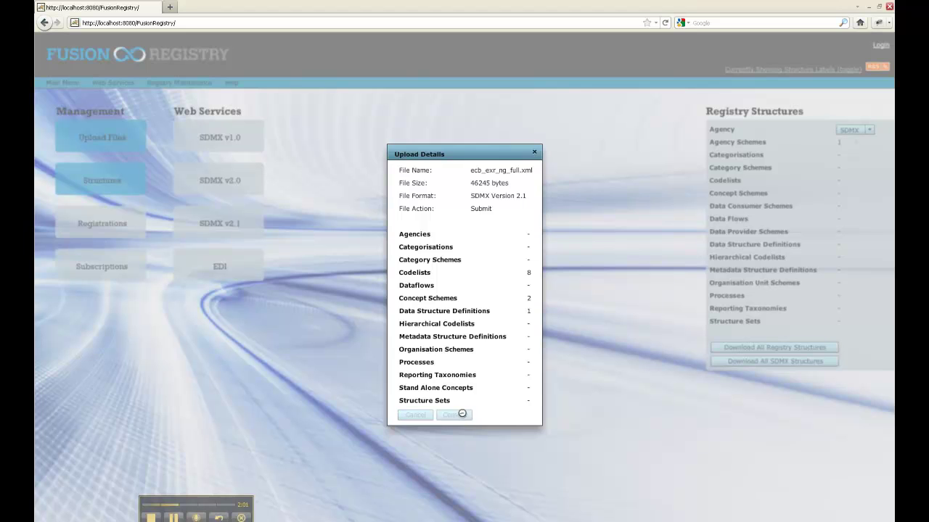
pyautogui.click(465, 300)
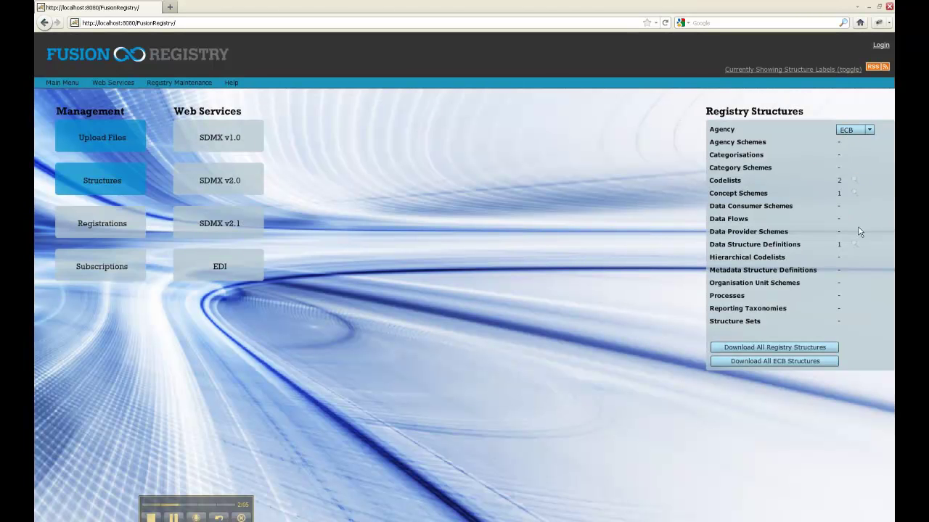
# View the structures summary for the ISO agency and switch the summary back to ECB
pyautogui.click(855, 130)
pyautogui.click(849, 151)
pyautogui.click(850, 130)
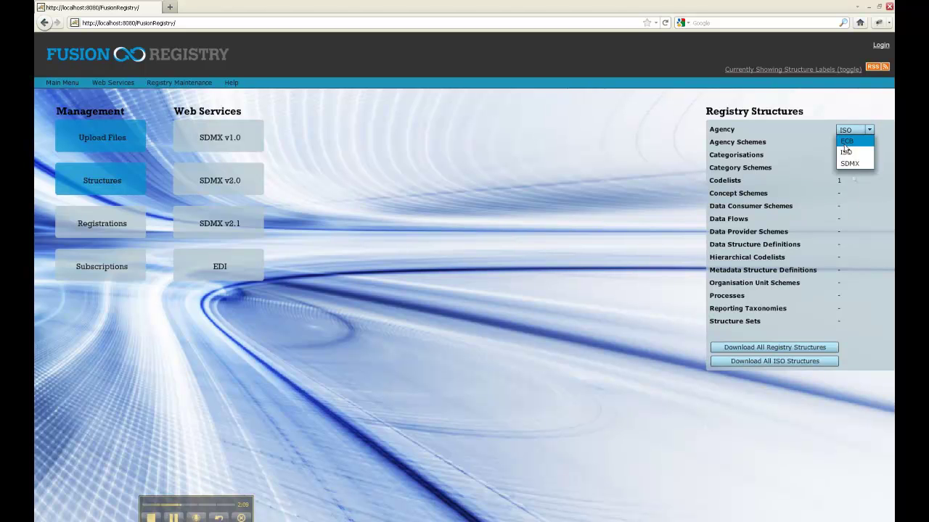
pyautogui.click(845, 141)
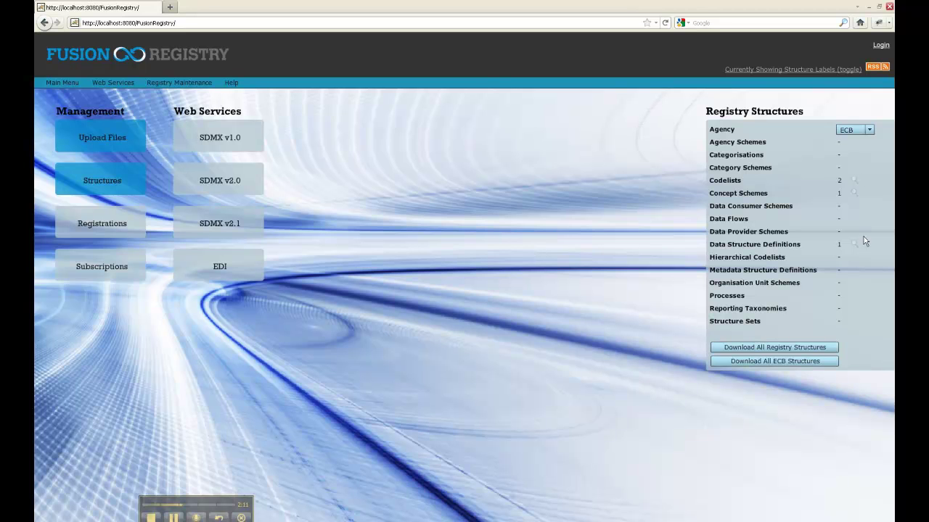
# Browse the ECB codelists and examine the download format options, closing the dialogs without downloading anything
pyautogui.click(856, 182)
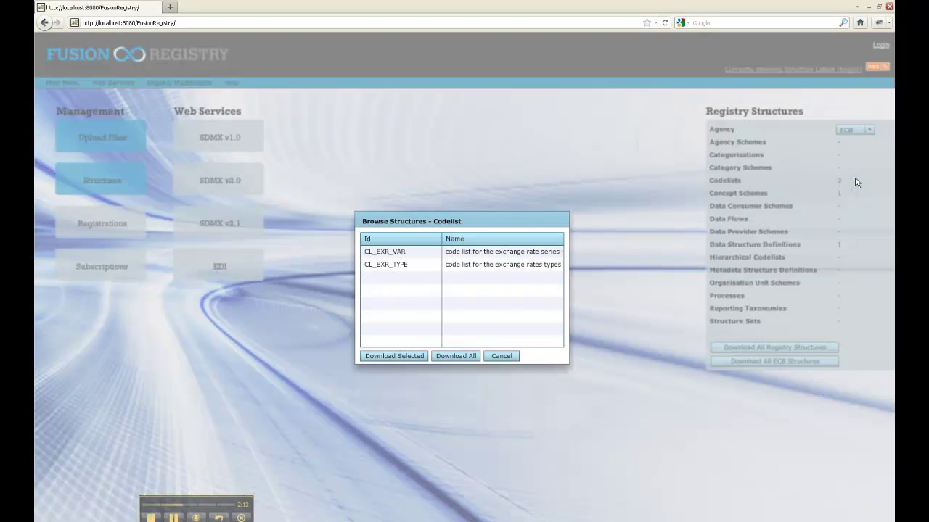
pyautogui.click(463, 356)
pyautogui.click(491, 277)
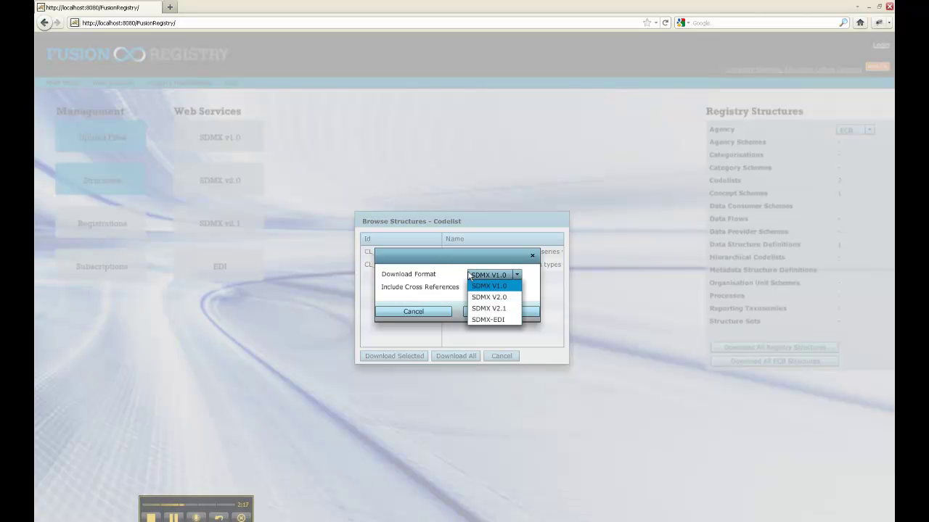
pyautogui.click(468, 276)
pyautogui.click(426, 309)
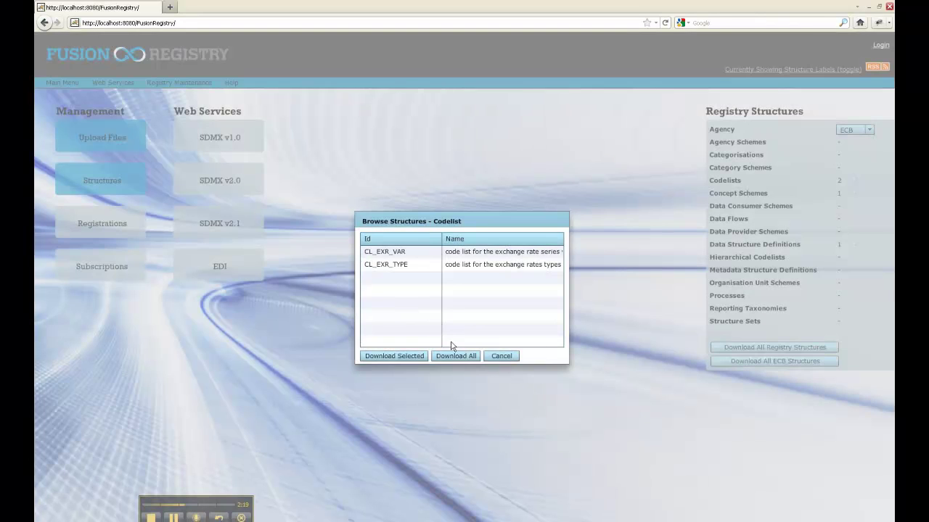
pyautogui.click(501, 356)
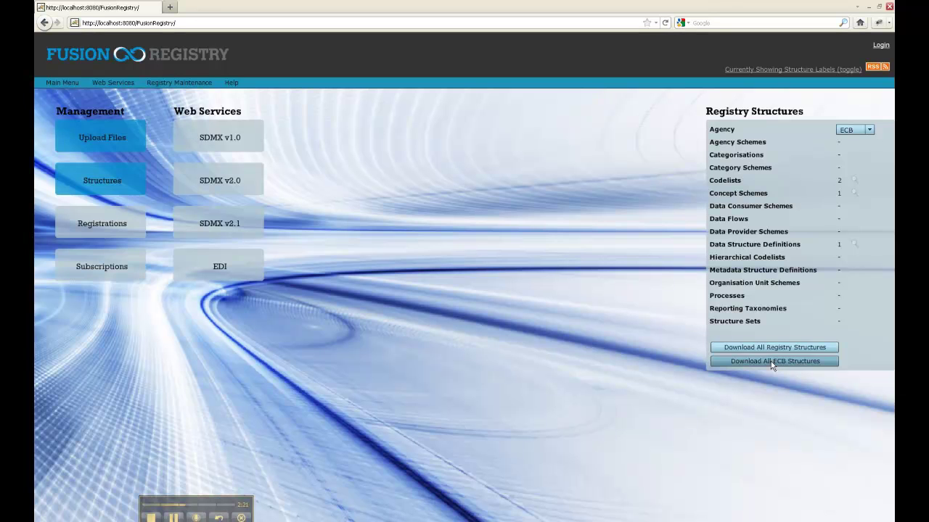
# Check the agency choices again and show the structures summary for the ISO agency
pyautogui.click(854, 131)
pyautogui.click(854, 141)
pyautogui.click(854, 132)
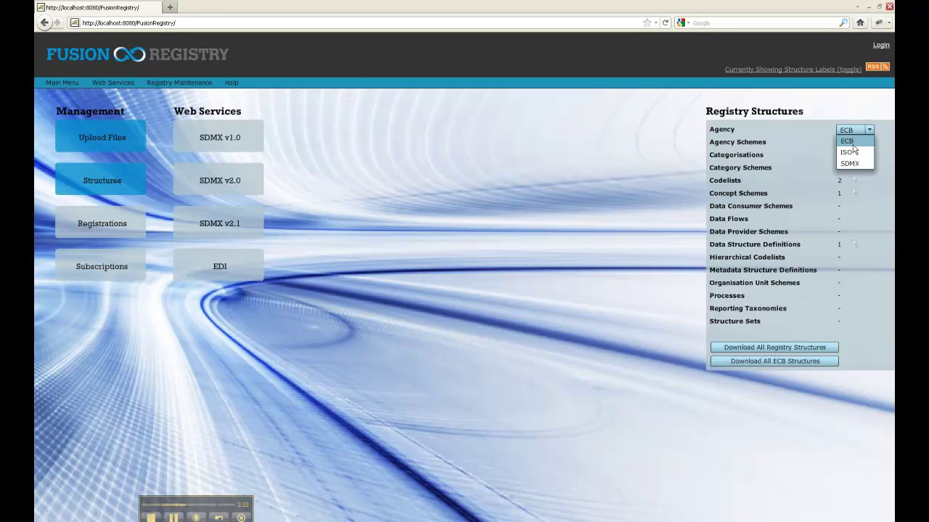
pyautogui.click(848, 130)
pyautogui.click(849, 131)
pyautogui.click(845, 152)
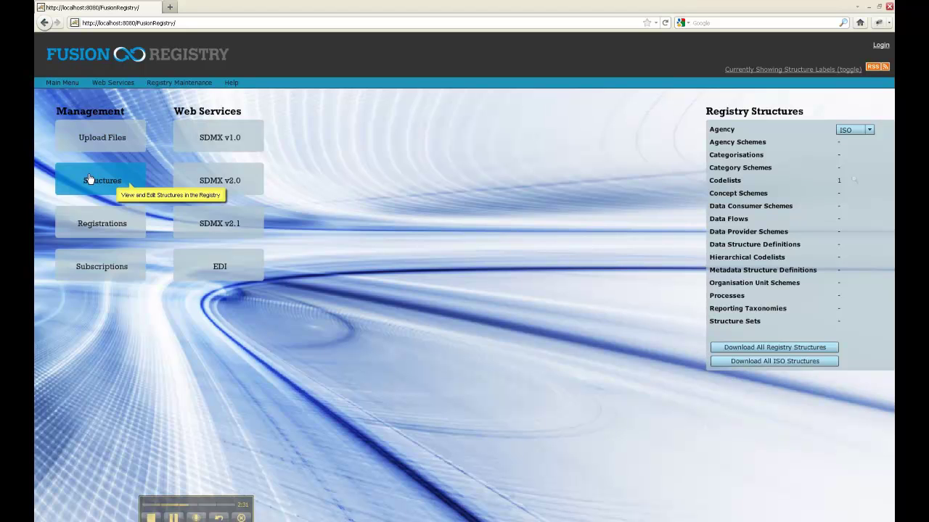
# View the registry's RSS feed of updates and deletions, then return to the registry home page
pyautogui.click(873, 68)
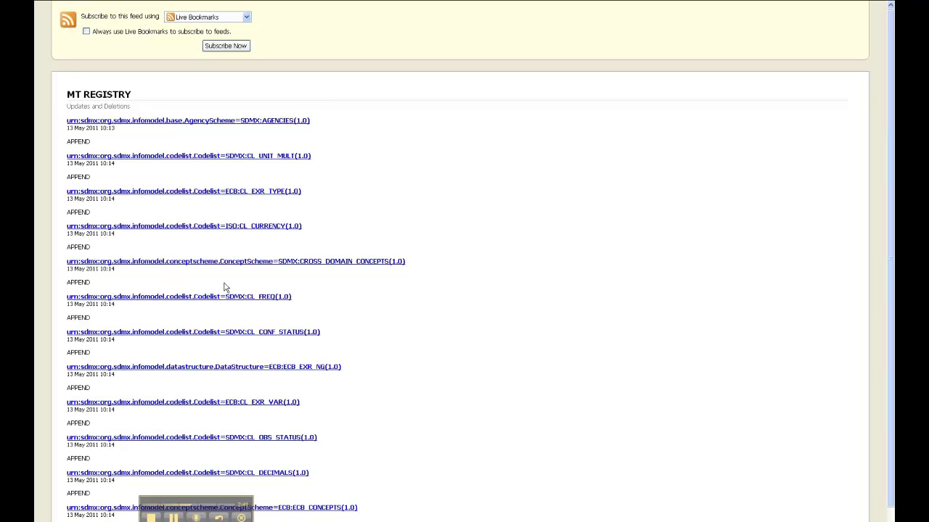
pyautogui.scroll(-1, 215, 290)
pyautogui.scroll(1, 265, 305)
pyautogui.moveTo(309, 4)
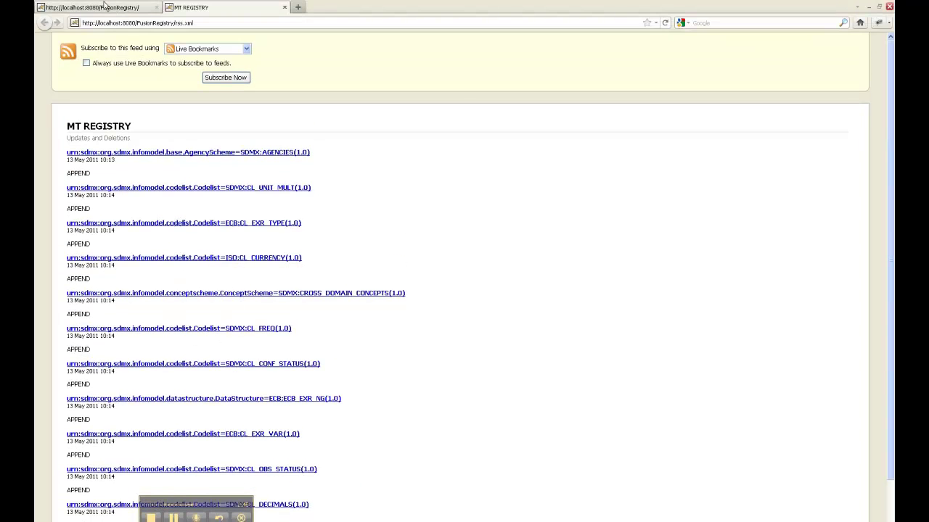
pyautogui.click(105, 8)
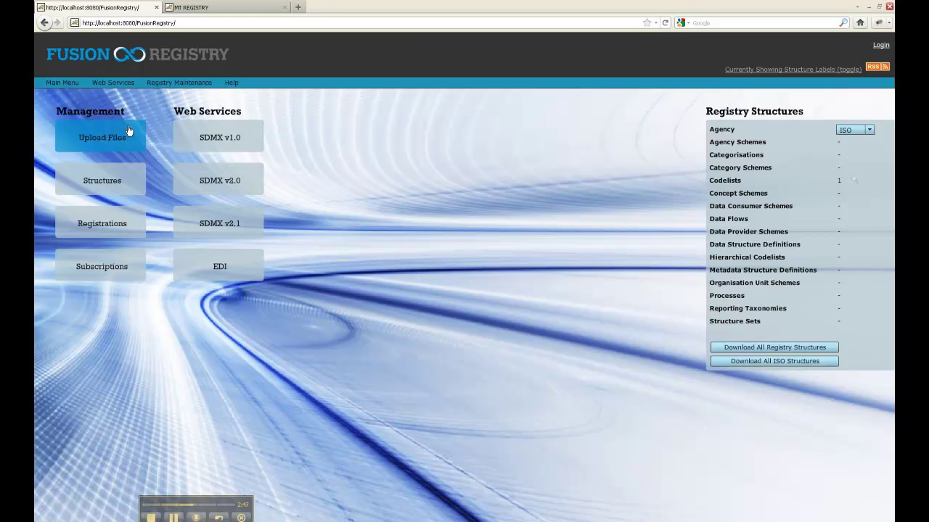
# Open the registry structures and show the codelists
pyautogui.click(104, 171)
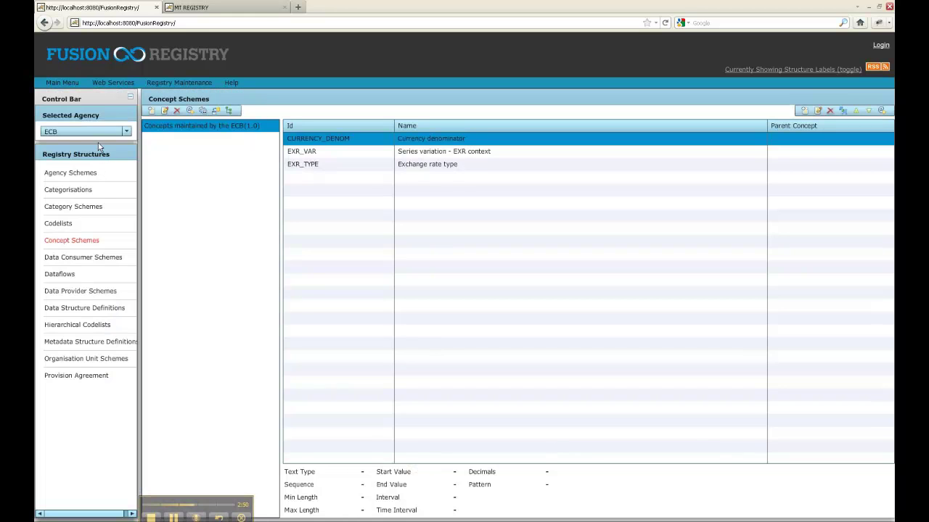
pyautogui.click(336, 158)
pyautogui.click(58, 225)
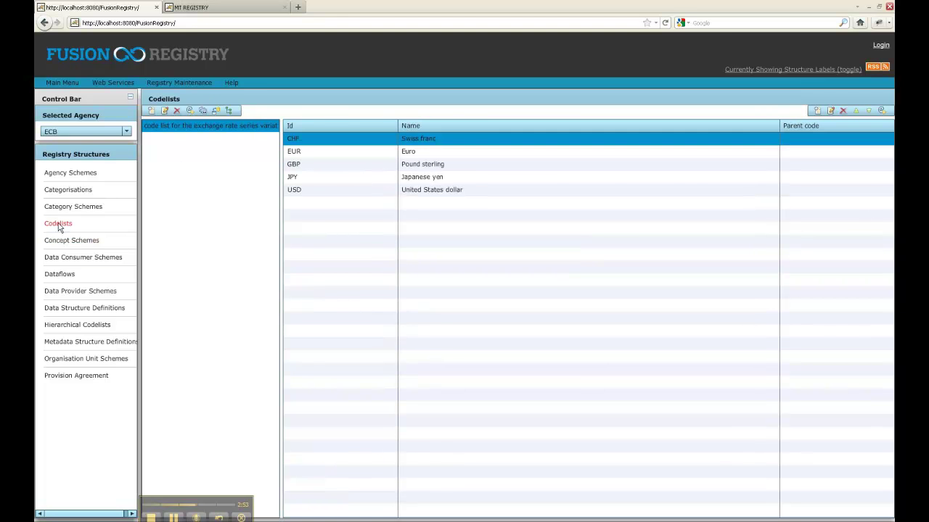
# Make Swiss franc the parent of the EUR code, save the code, and check the codelist in the hierarchical view
pyautogui.doubleClick(462, 156)
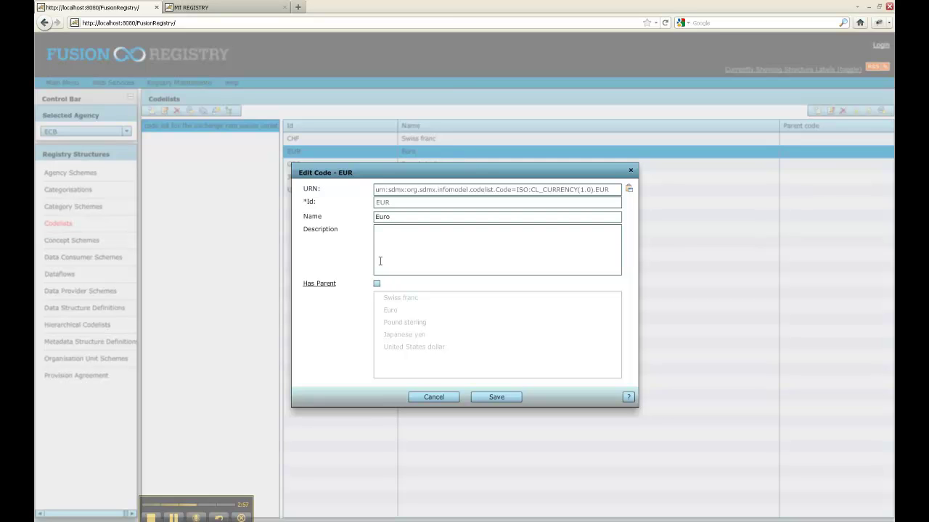
pyautogui.click(377, 284)
pyautogui.click(398, 298)
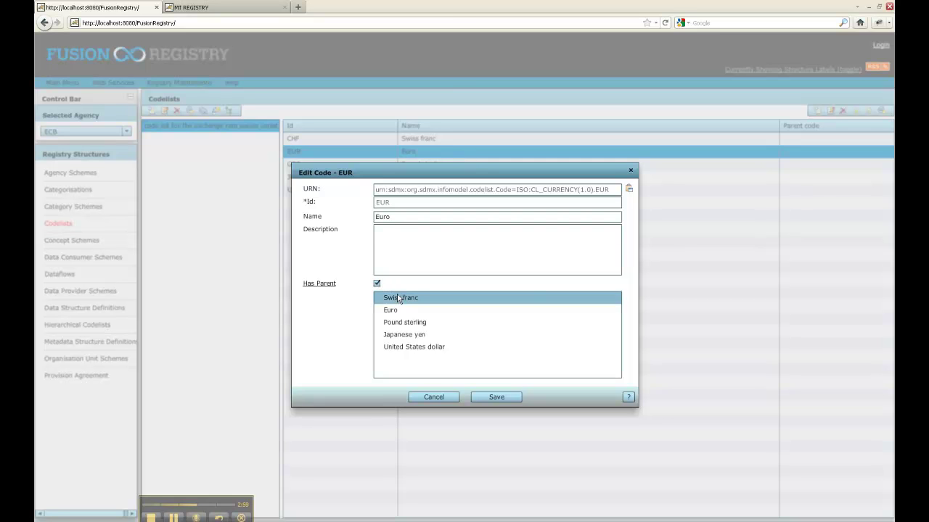
pyautogui.click(496, 398)
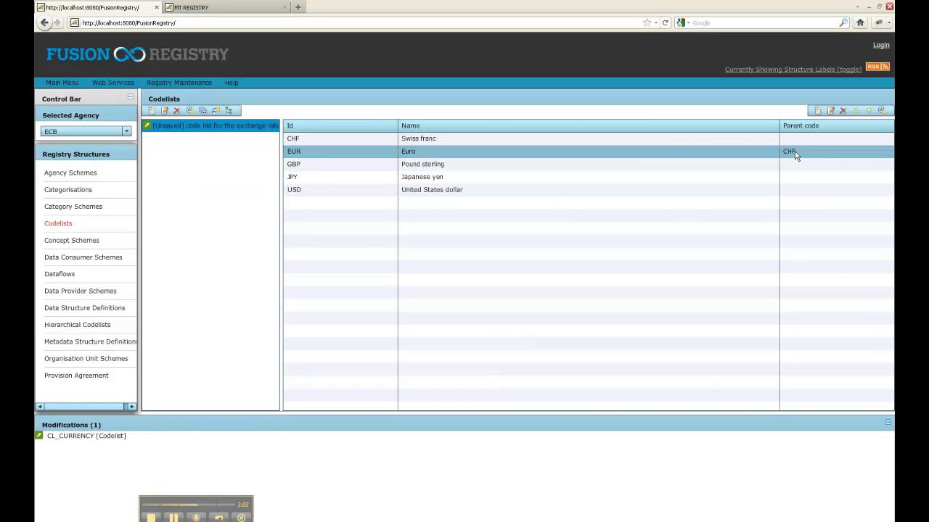
pyautogui.click(227, 112)
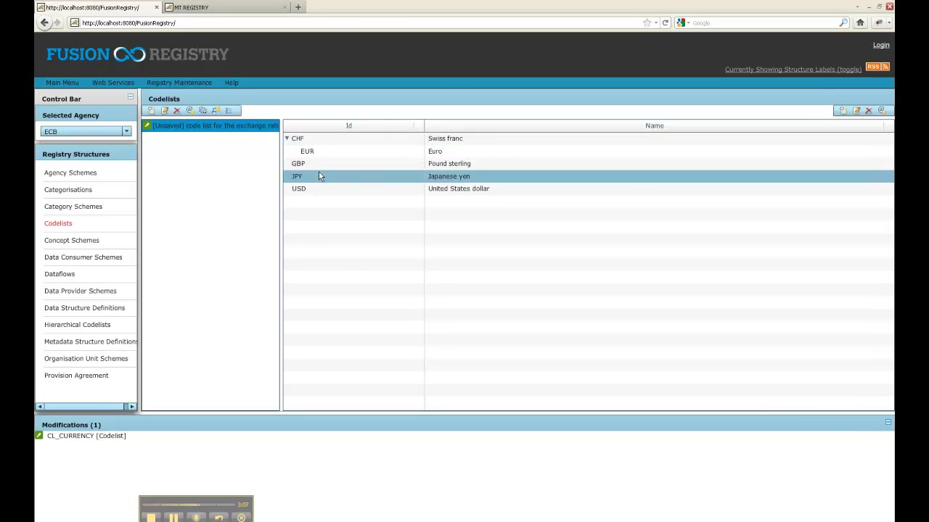
pyautogui.click(233, 113)
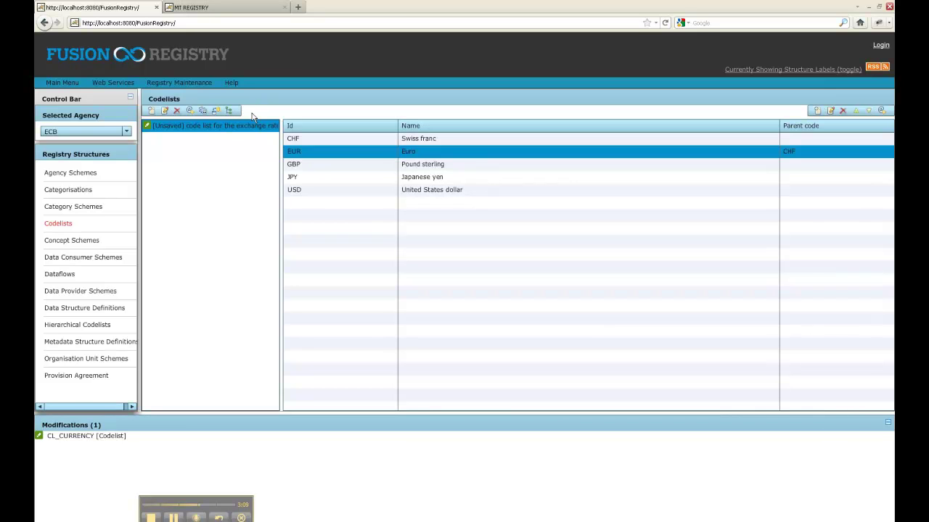
# Re-synchronize the structures with the registry, discarding the unsaved codelist changes
pyautogui.click(190, 128)
pyautogui.click(215, 113)
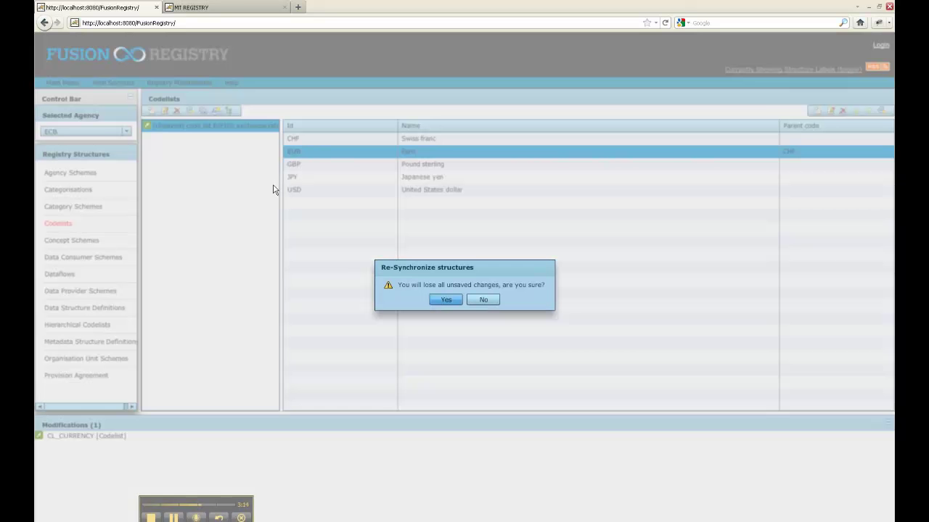
pyautogui.click(445, 299)
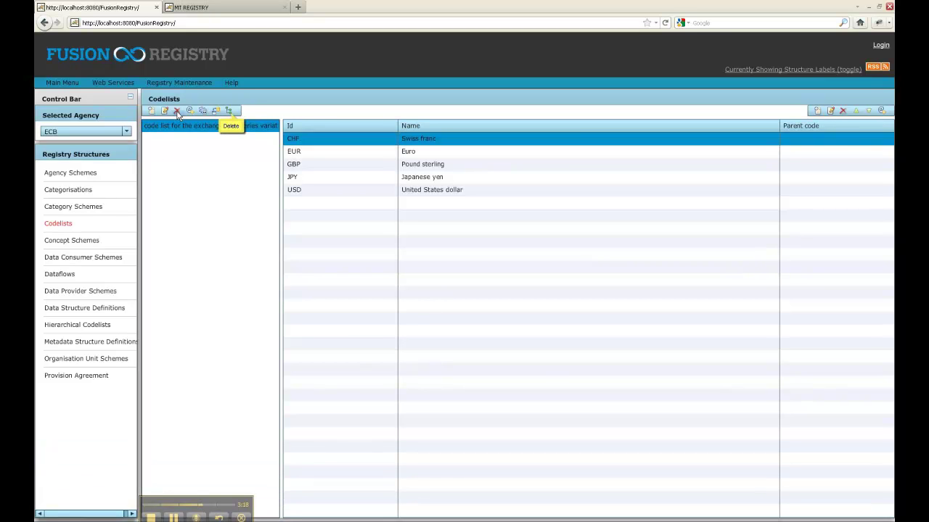
# Mark the currency codelist for deletion and undo the deletion
pyautogui.click(174, 111)
pyautogui.click(154, 131)
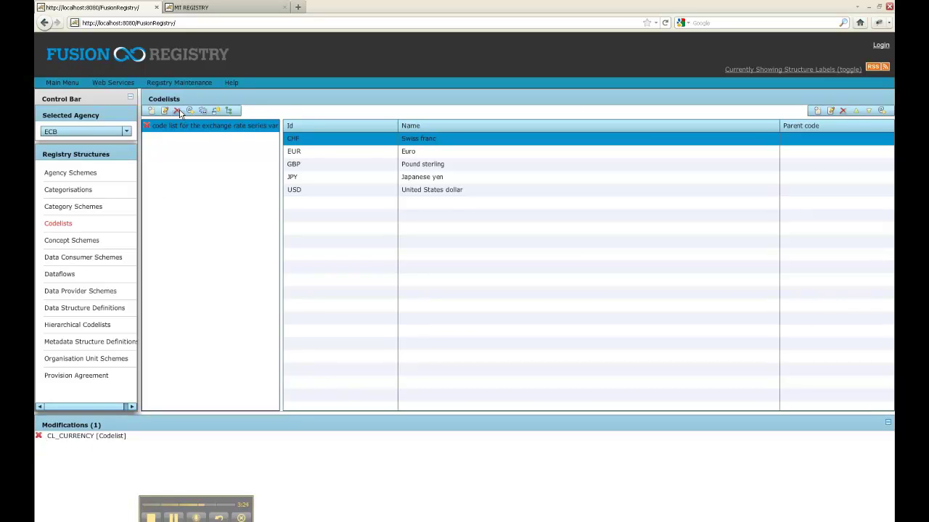
pyautogui.click(179, 111)
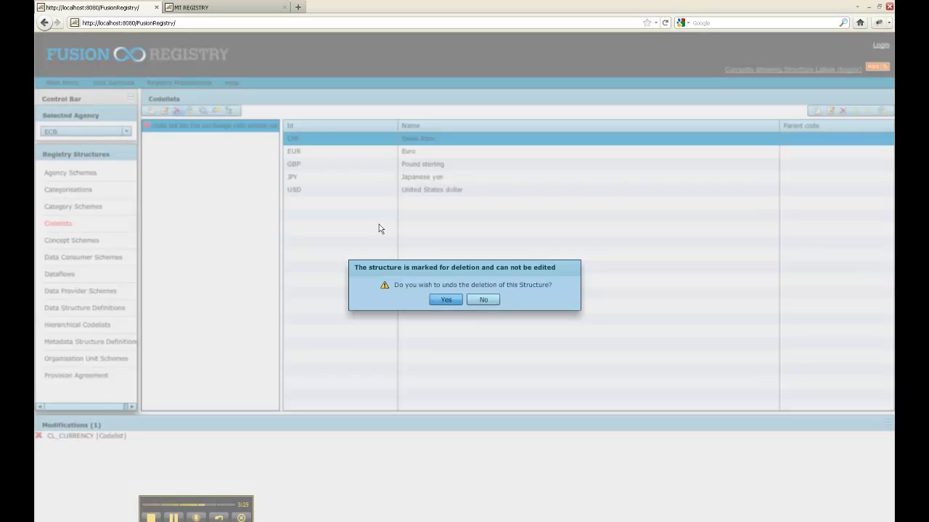
pyautogui.click(435, 300)
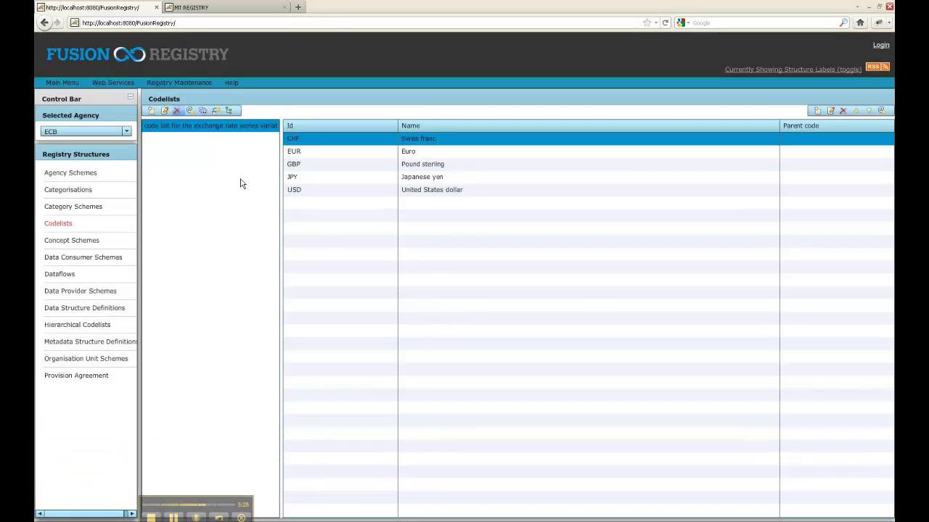
# Create version 2.0 of the CL_CURRENCY codelist and commit it to the registry
pyautogui.click(203, 110)
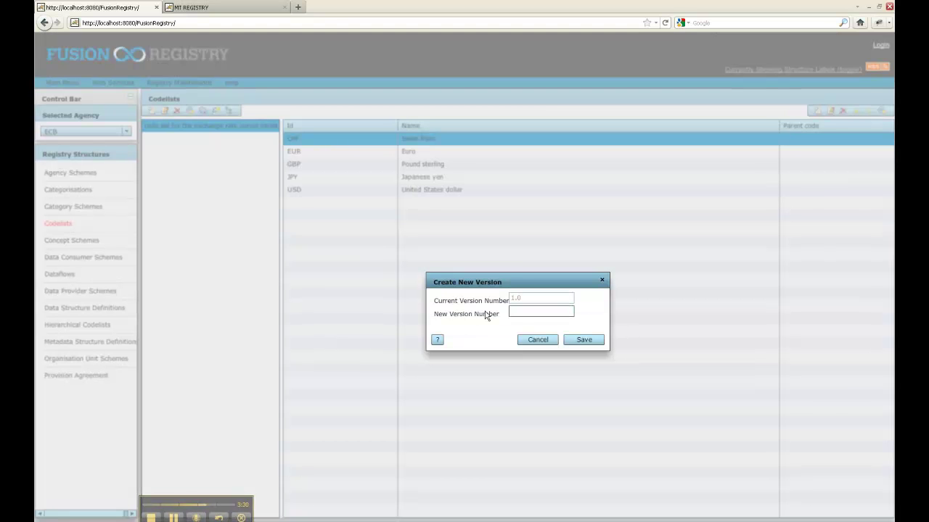
pyautogui.click(529, 311)
pyautogui.click(583, 339)
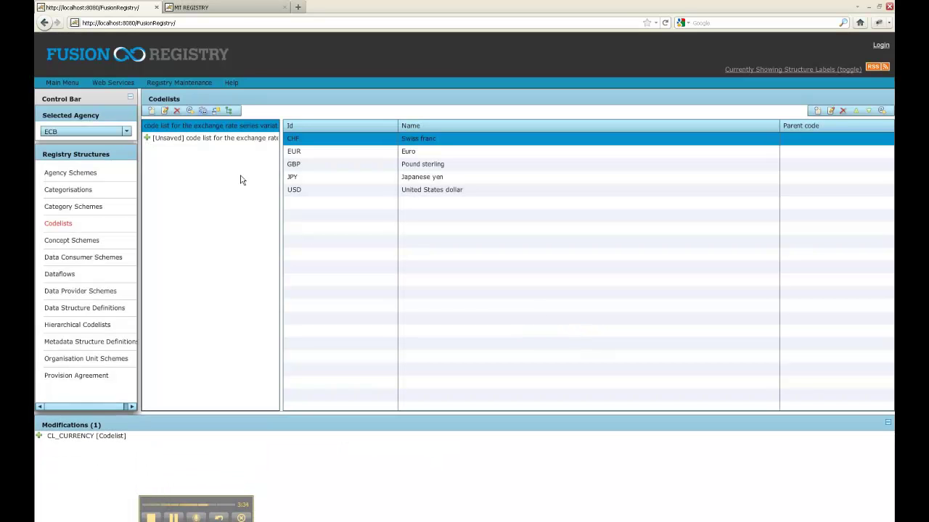
pyautogui.click(41, 437)
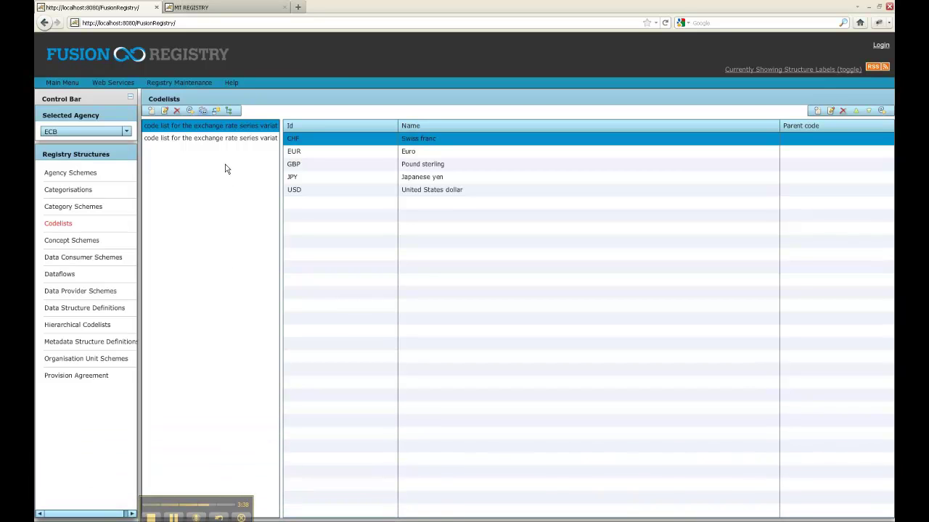
# Display the structures by their ids instead of labels to tell the codelist versions apart
pyautogui.click(734, 72)
pyautogui.click(737, 72)
pyautogui.click(736, 72)
# Open the ECB data structure definitions and view the dimensions of ECB_EXR_NG(1.0)
pyautogui.click(84, 312)
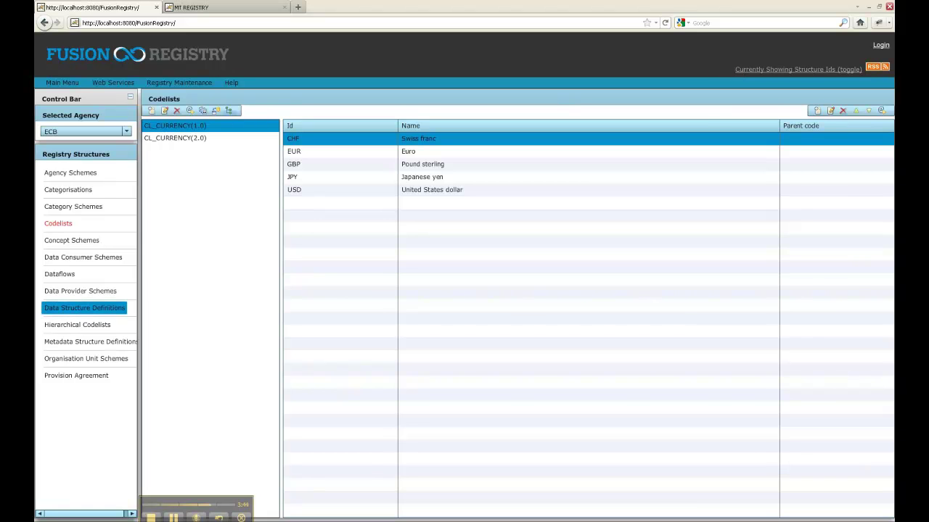
pyautogui.click(87, 134)
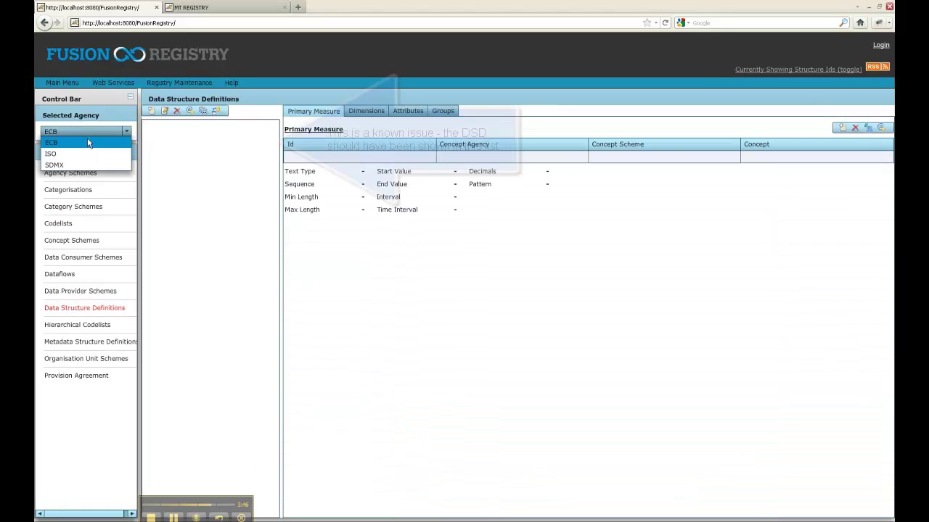
pyautogui.click(87, 143)
pyautogui.click(86, 132)
pyautogui.click(77, 143)
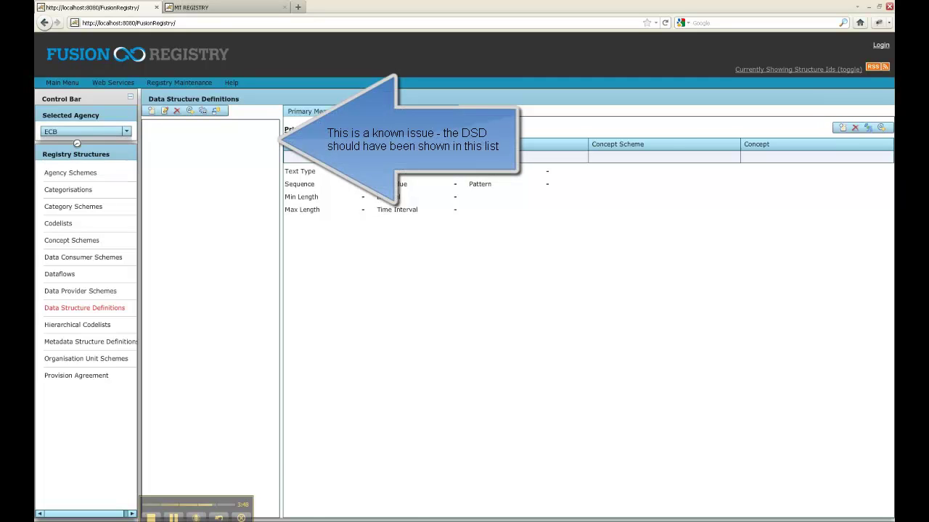
pyautogui.click(366, 110)
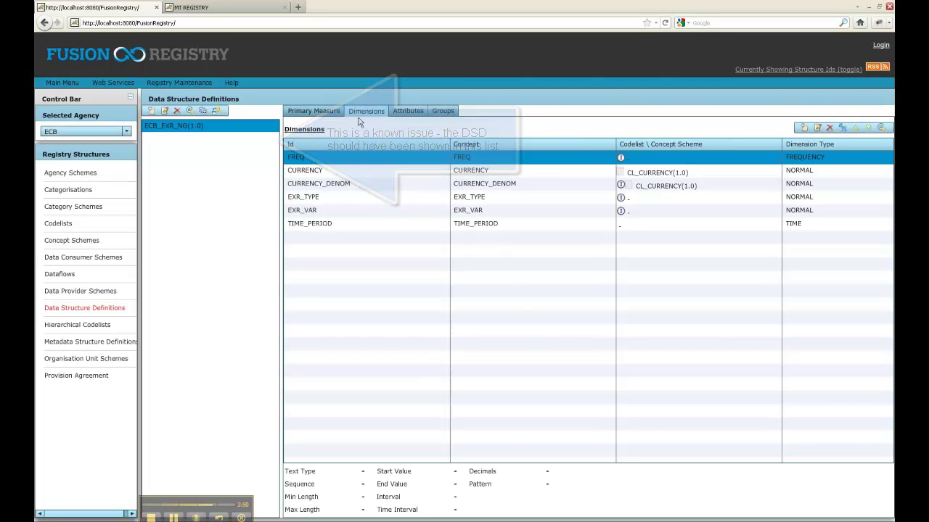
pyautogui.click(357, 165)
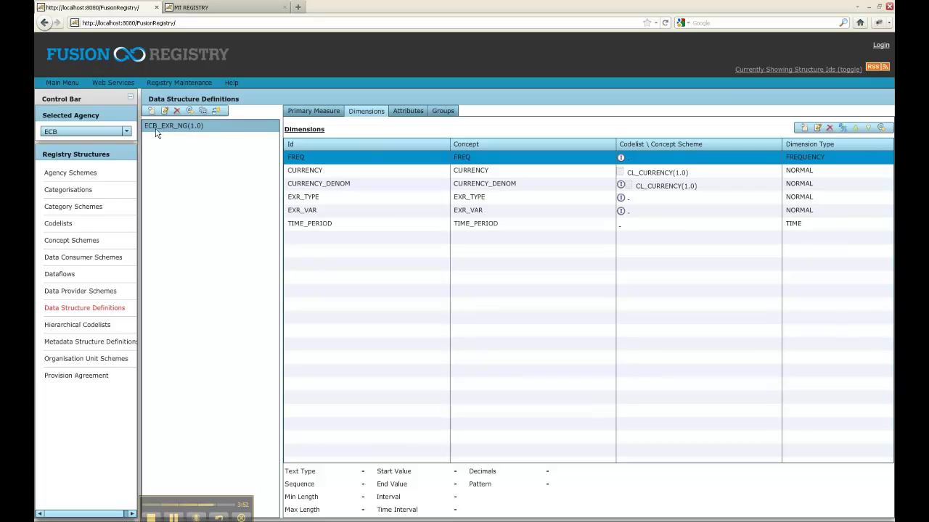
pyautogui.click(156, 133)
# Switch the structures back to labels and view the codes in the CURRENCY dimension's codelist
pyautogui.click(750, 70)
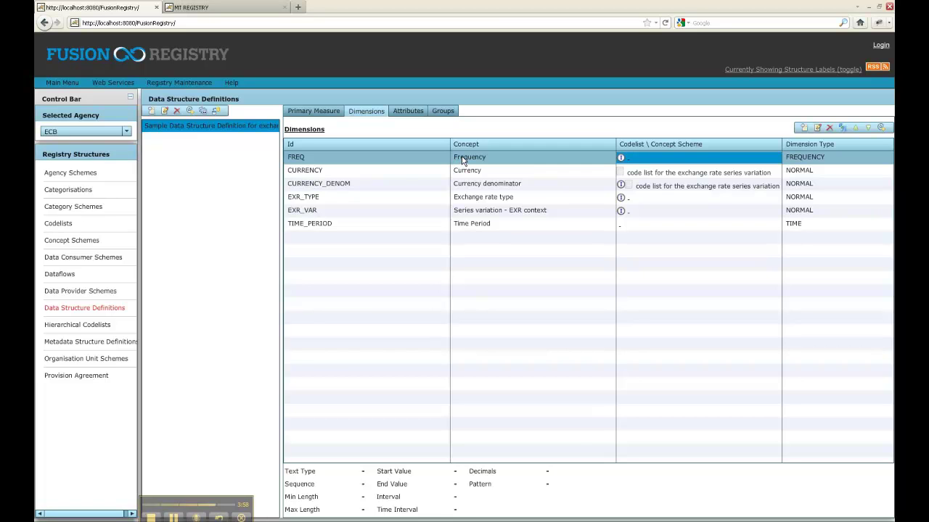
pyautogui.click(621, 173)
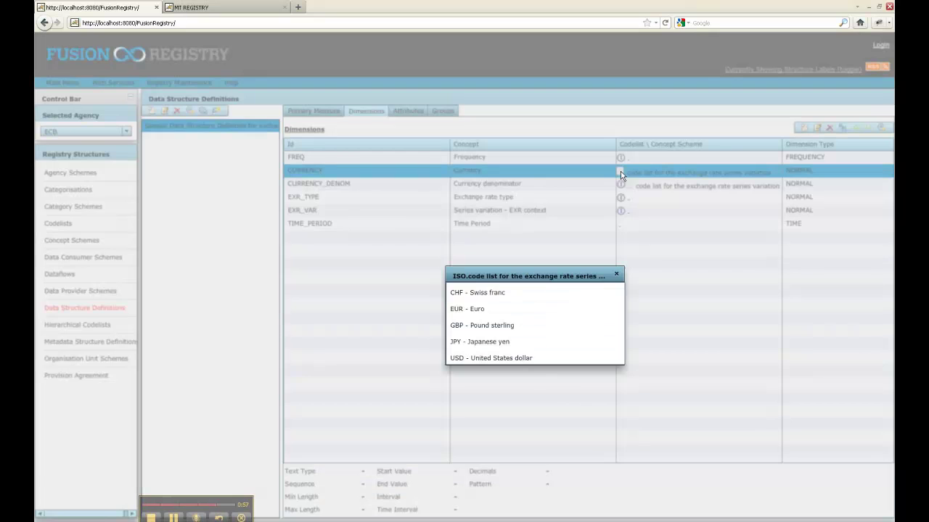
pyautogui.click(616, 275)
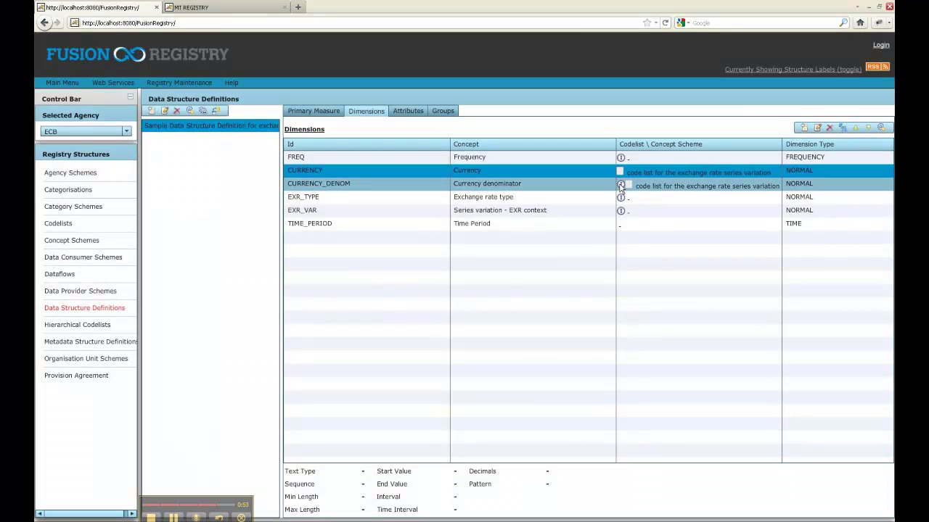
# Check how CURRENCY_DENOM gets its representation and examine the dimension's edit details without saving
pyautogui.moveTo(621, 186)
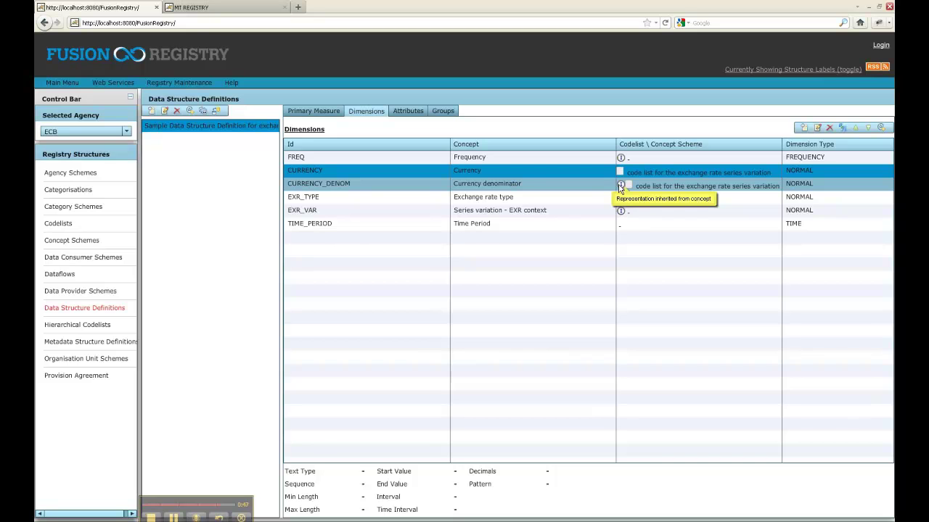
pyautogui.doubleClick(558, 184)
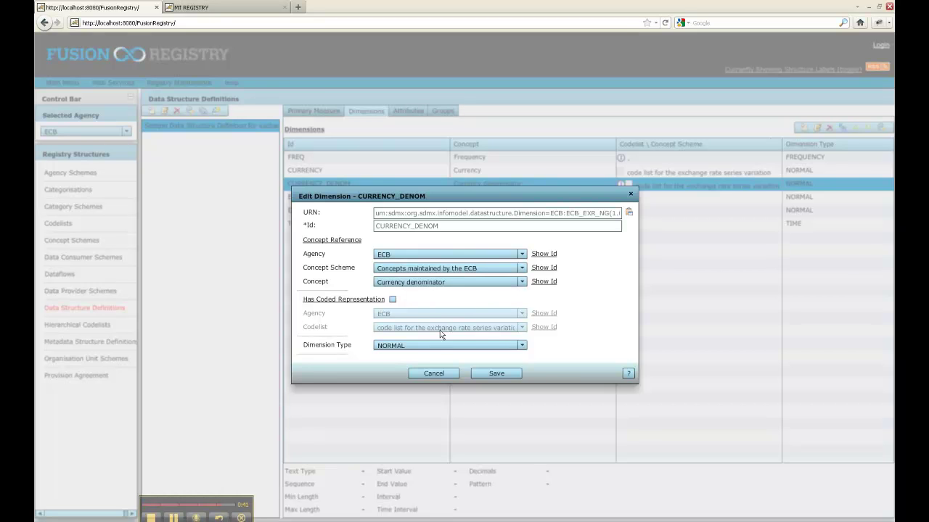
pyautogui.click(433, 374)
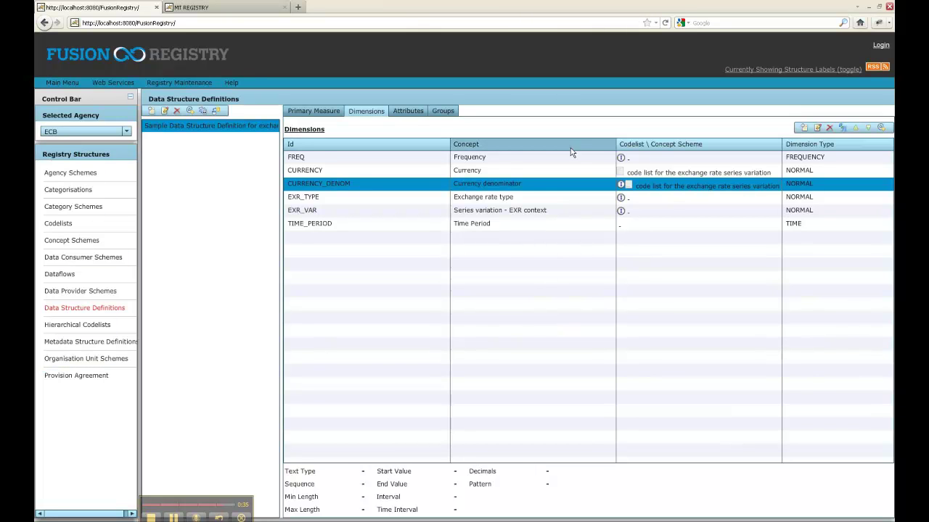
# View the Registrations page with its provision agreements and return to the home page
pyautogui.click(61, 82)
pyautogui.click(61, 93)
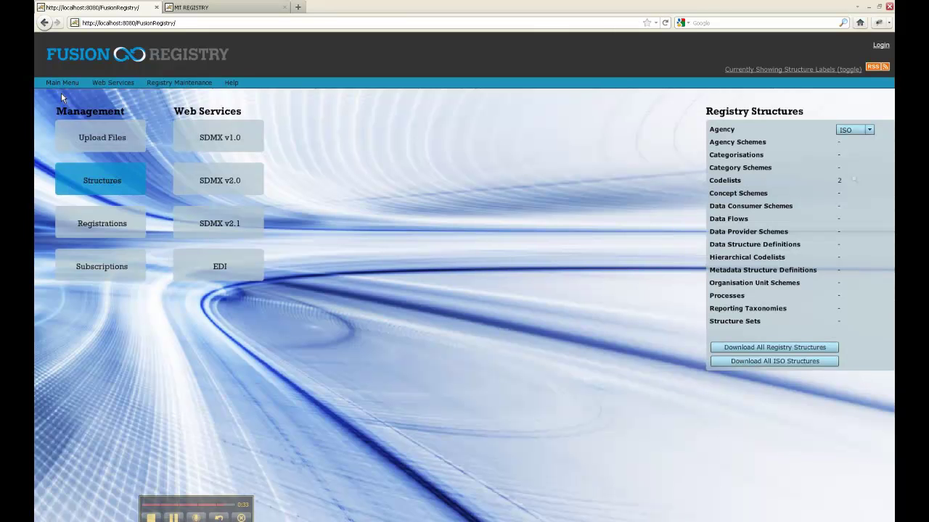
pyautogui.click(111, 220)
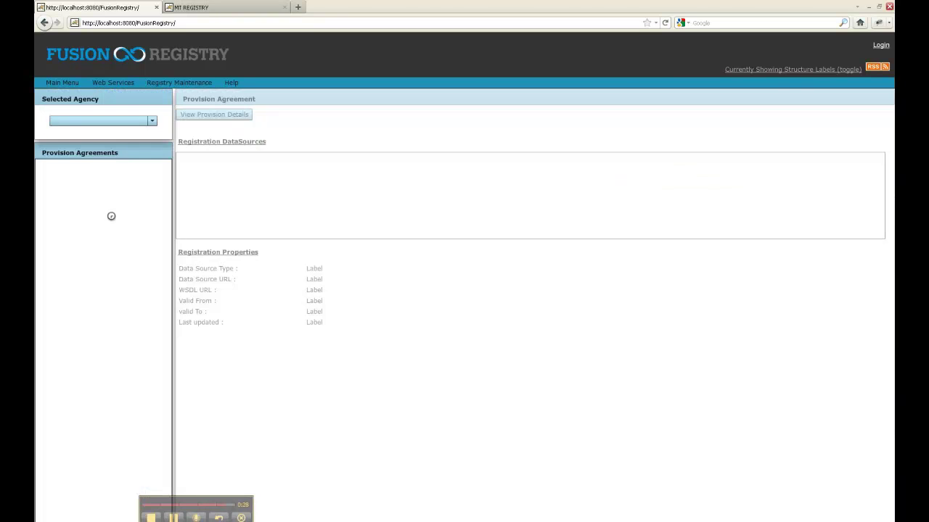
pyautogui.click(62, 82)
pyautogui.click(62, 96)
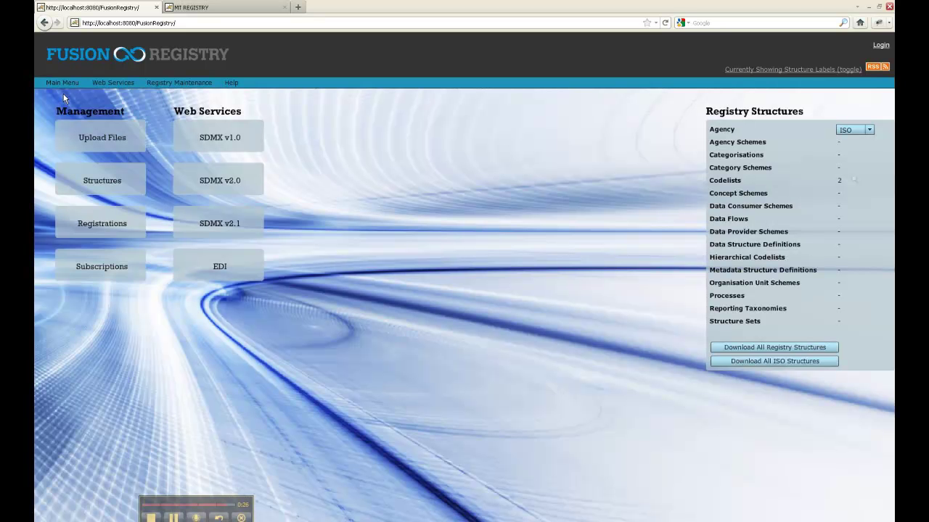
# View the Subscriptions page with its notification settings and return to the home page
pyautogui.click(102, 270)
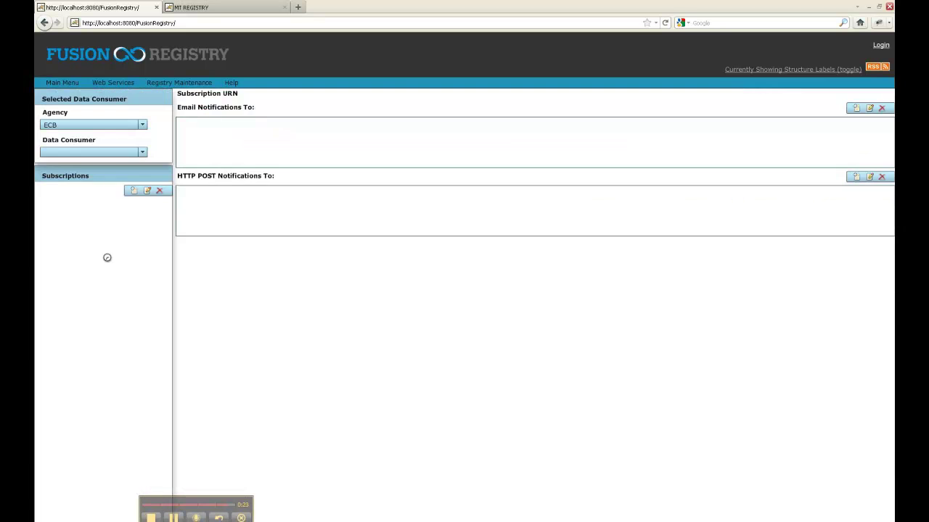
pyautogui.click(66, 84)
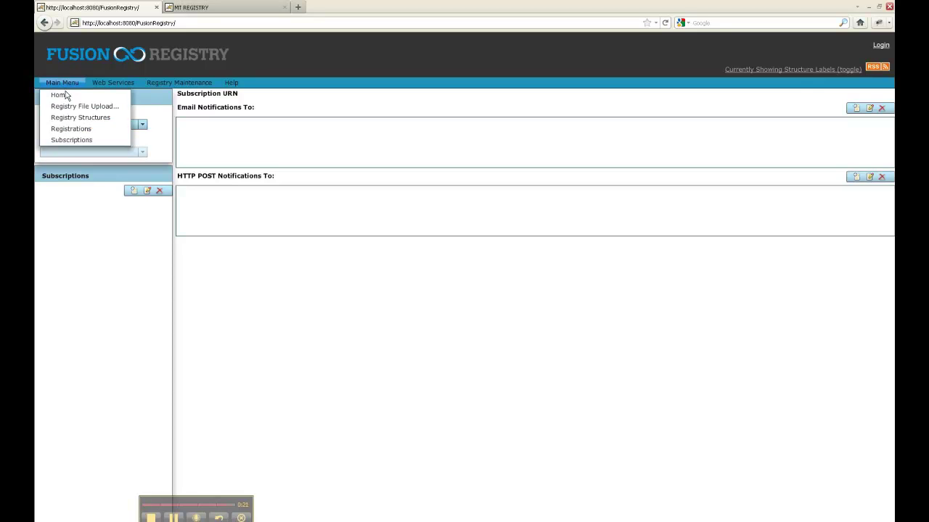
pyautogui.click(64, 95)
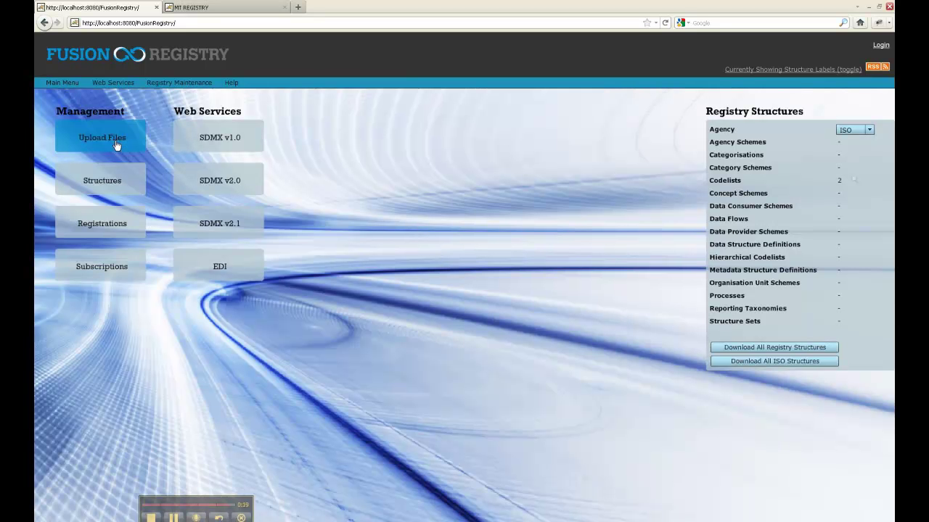